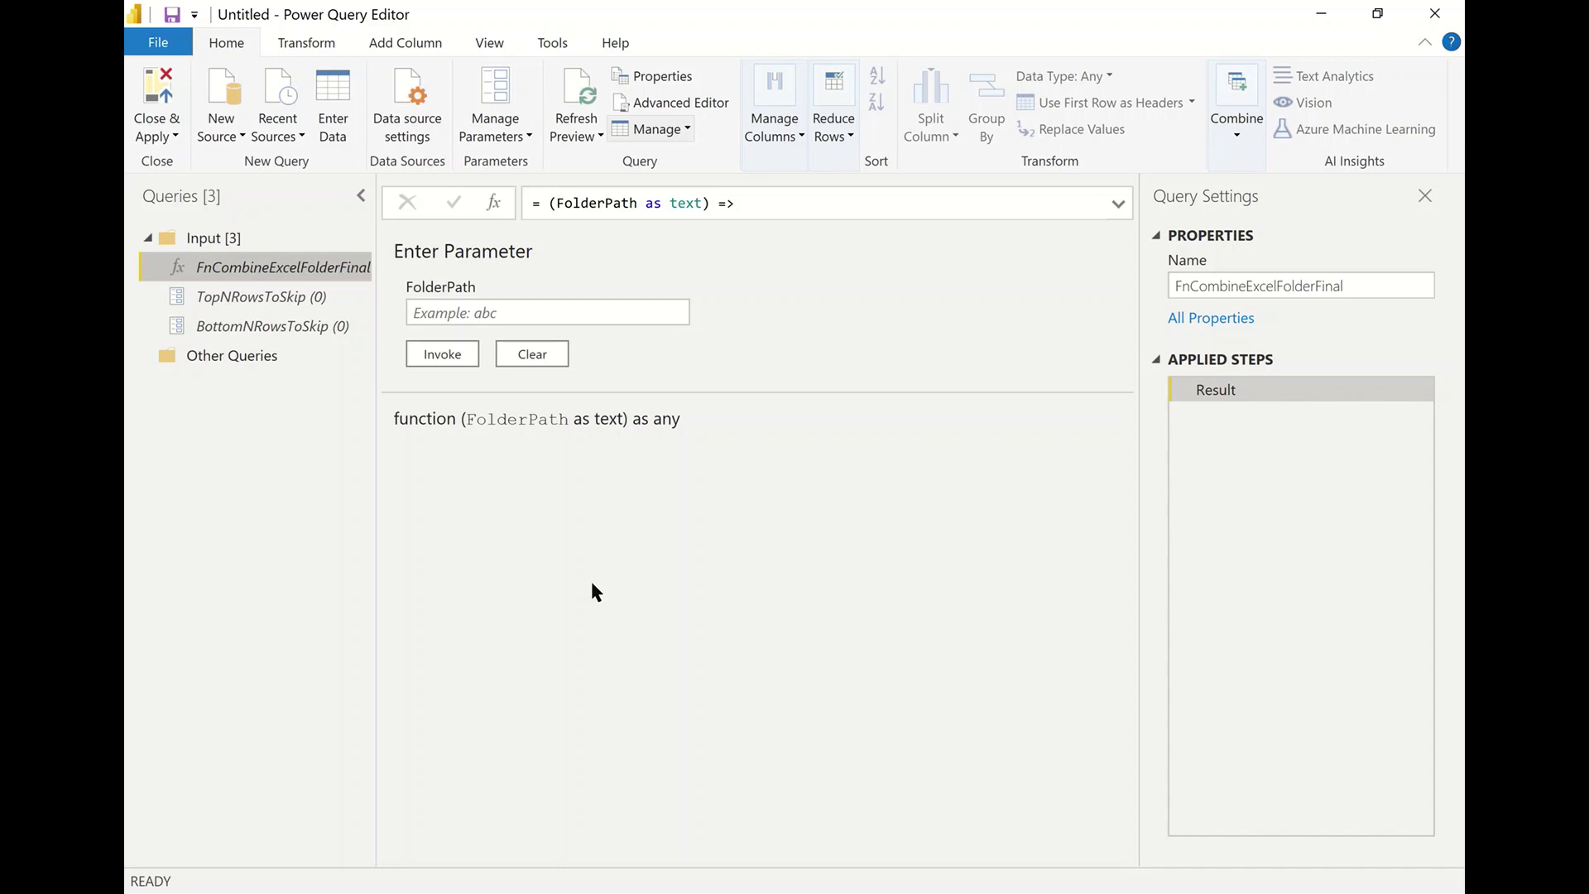
Review the full code of the FnCombineExcelFolderFinal function and the descriptions of the row-skip parameters
mouse_move(283, 275)
mouse_move(339, 274)
click(654, 104)
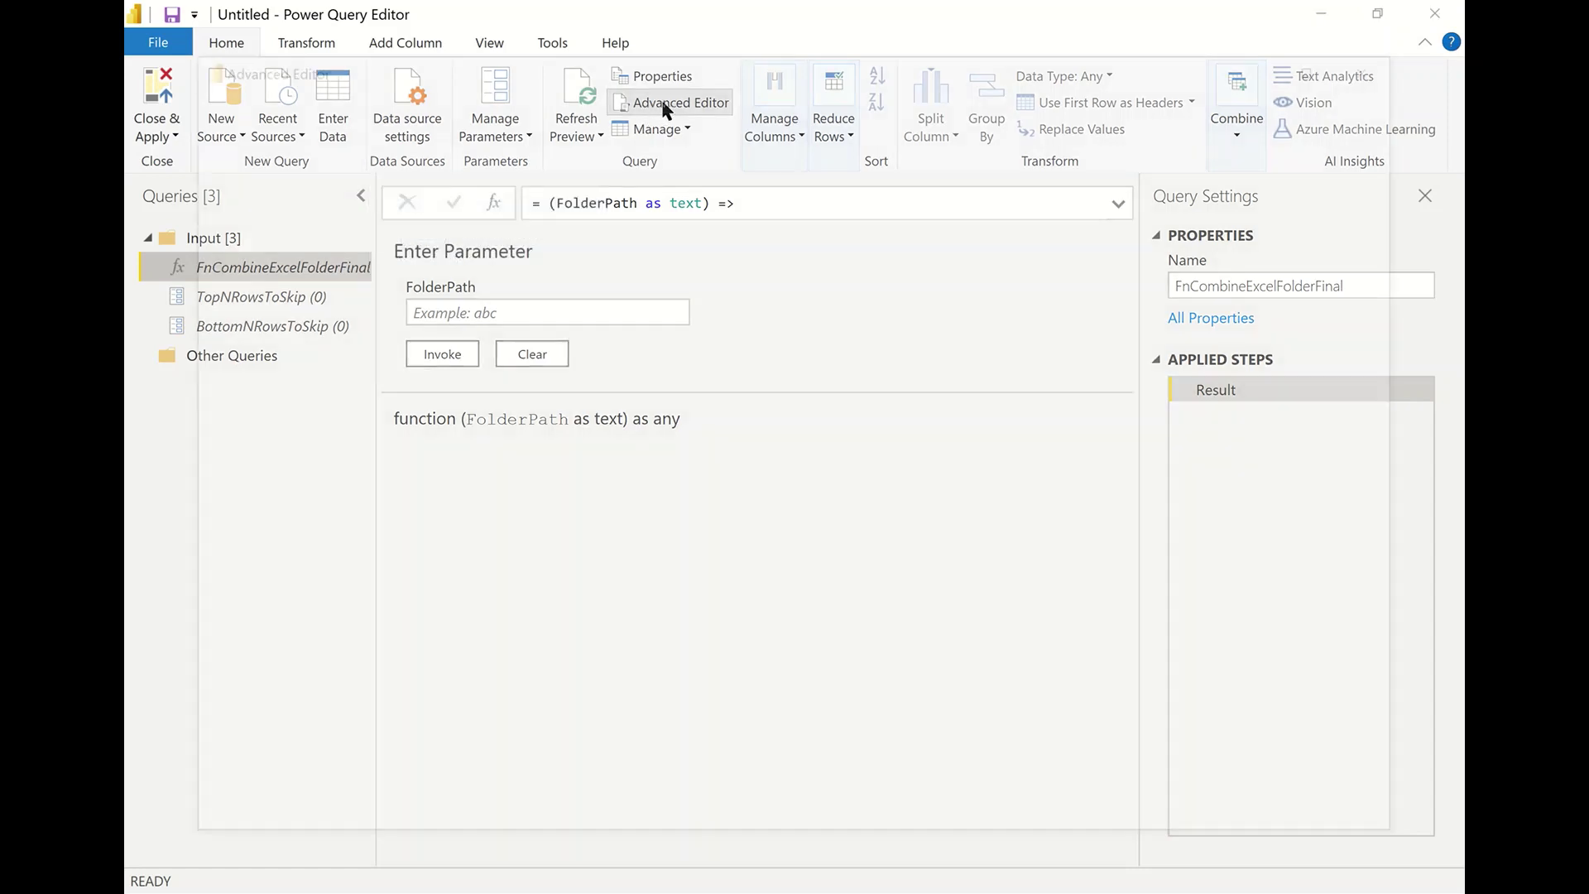
scroll(554, 287, down, 5)
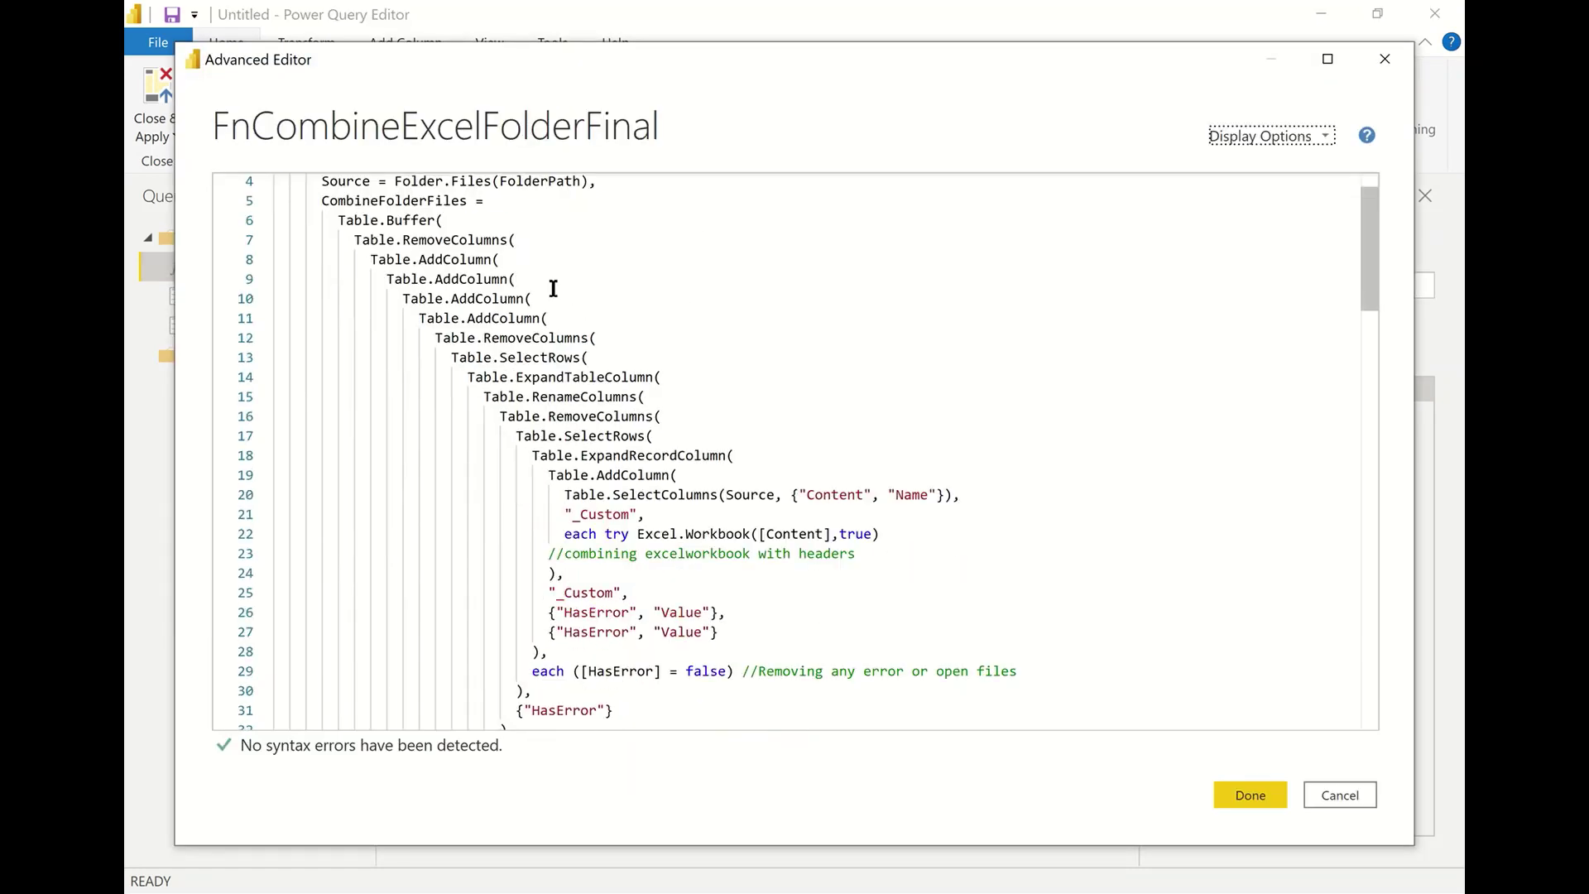
scroll(564, 287, down, 10)
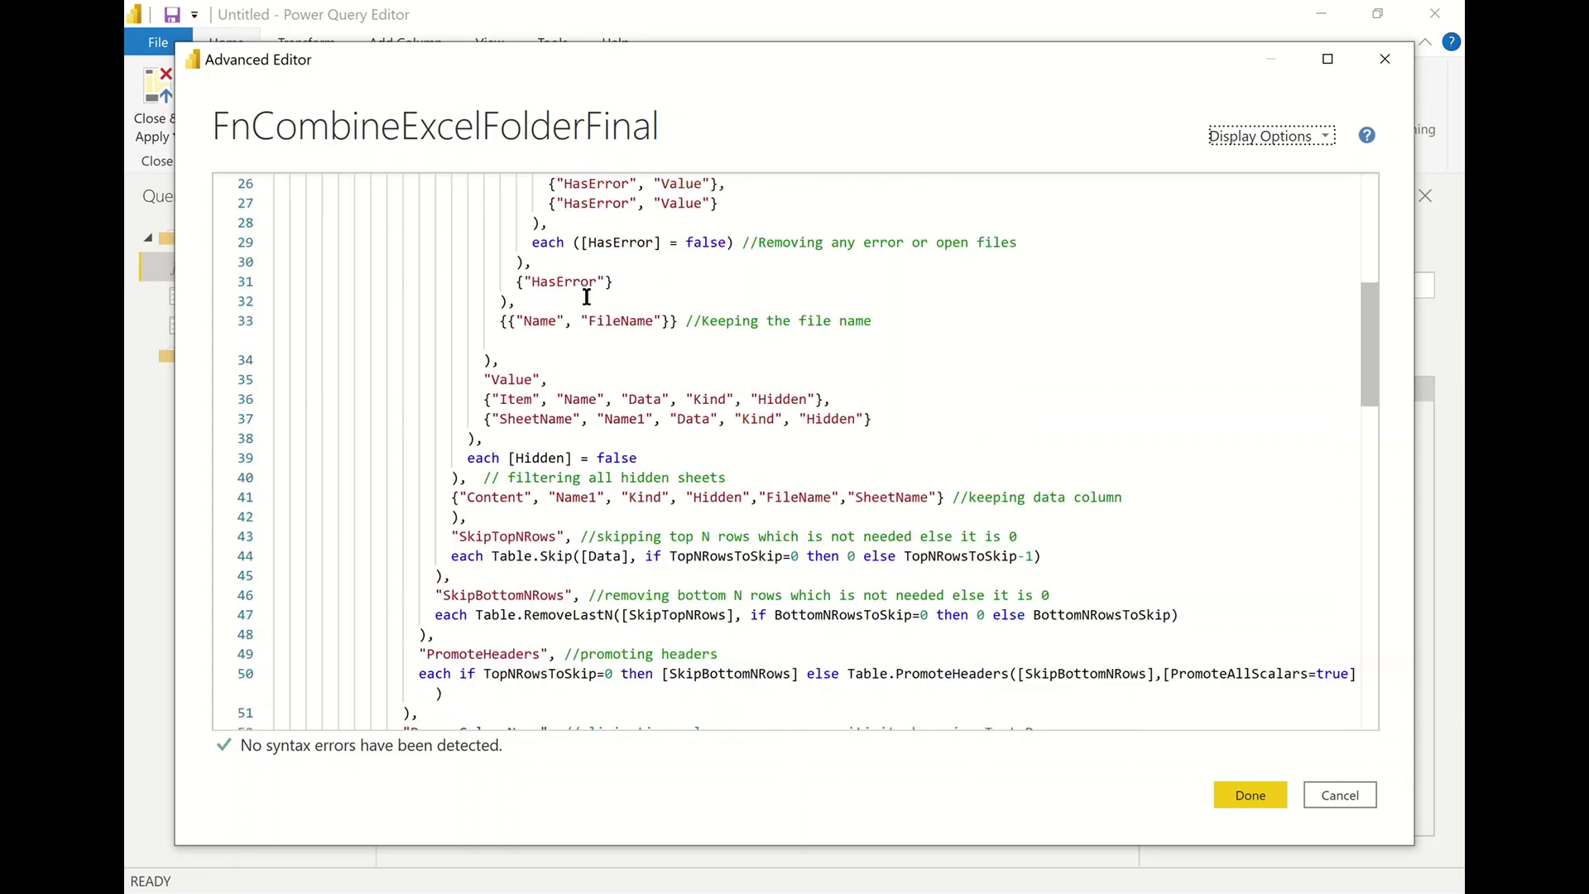
scroll(625, 329, down, 6)
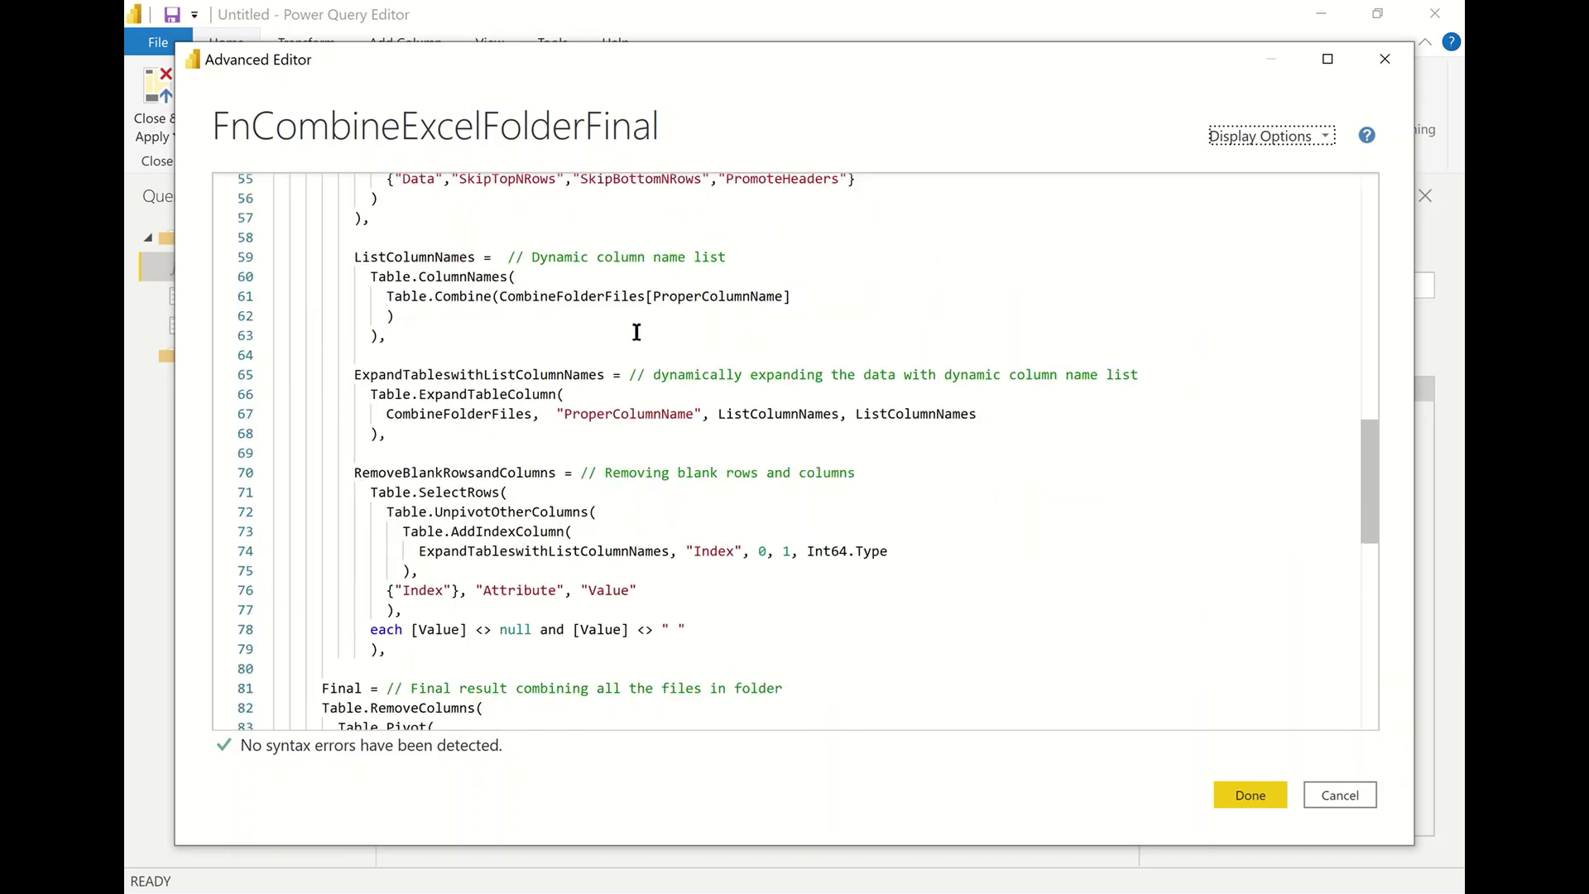
scroll(636, 332, down, 7)
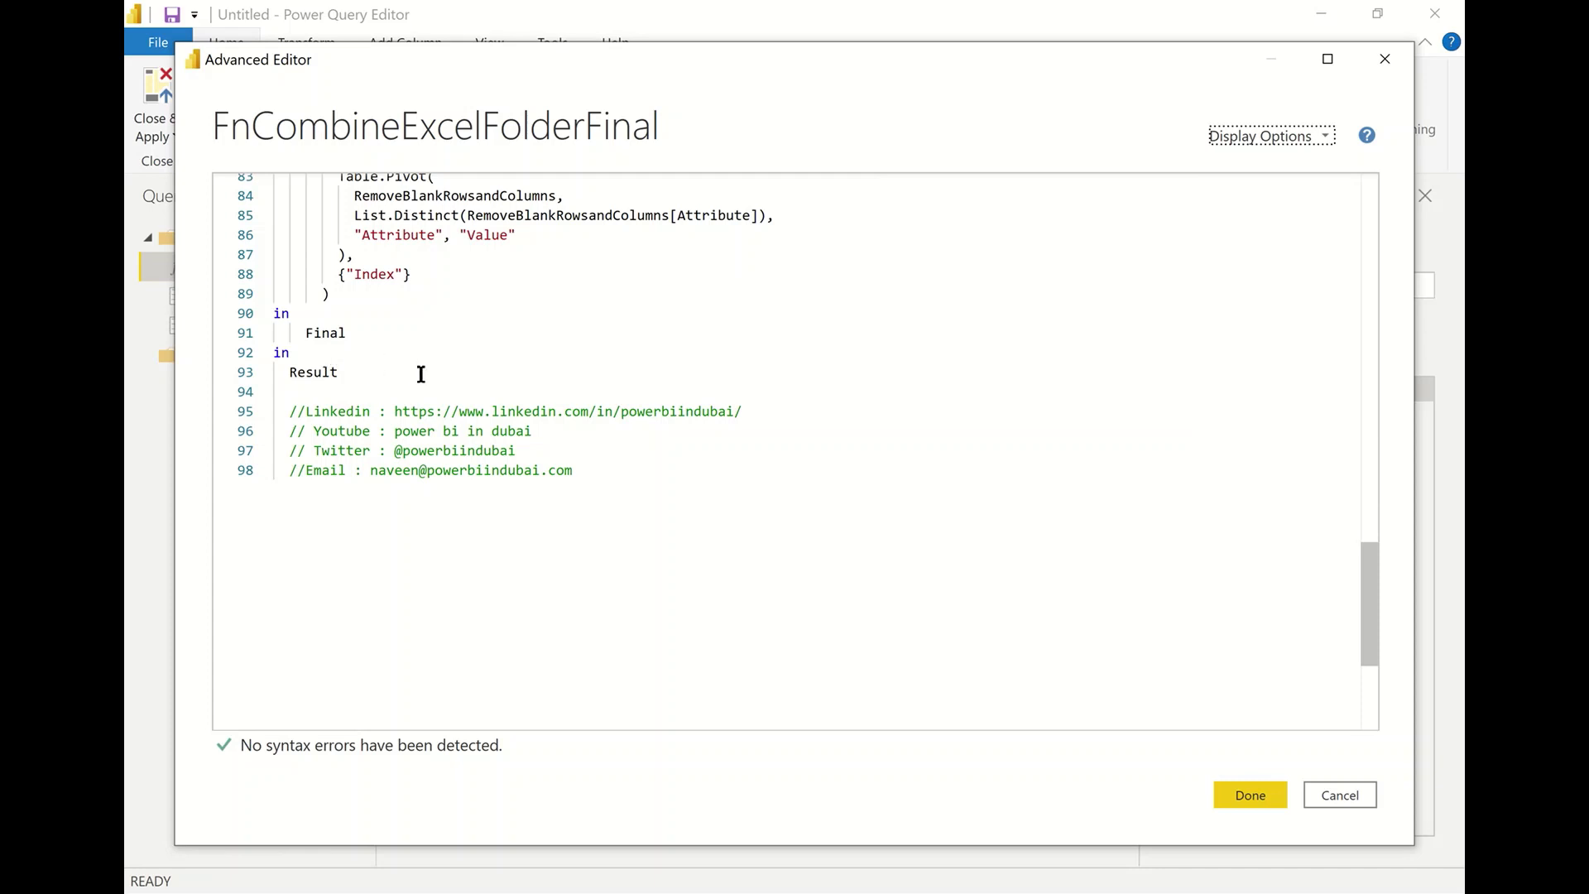
scroll(420, 372, up, 5)
click(1251, 796)
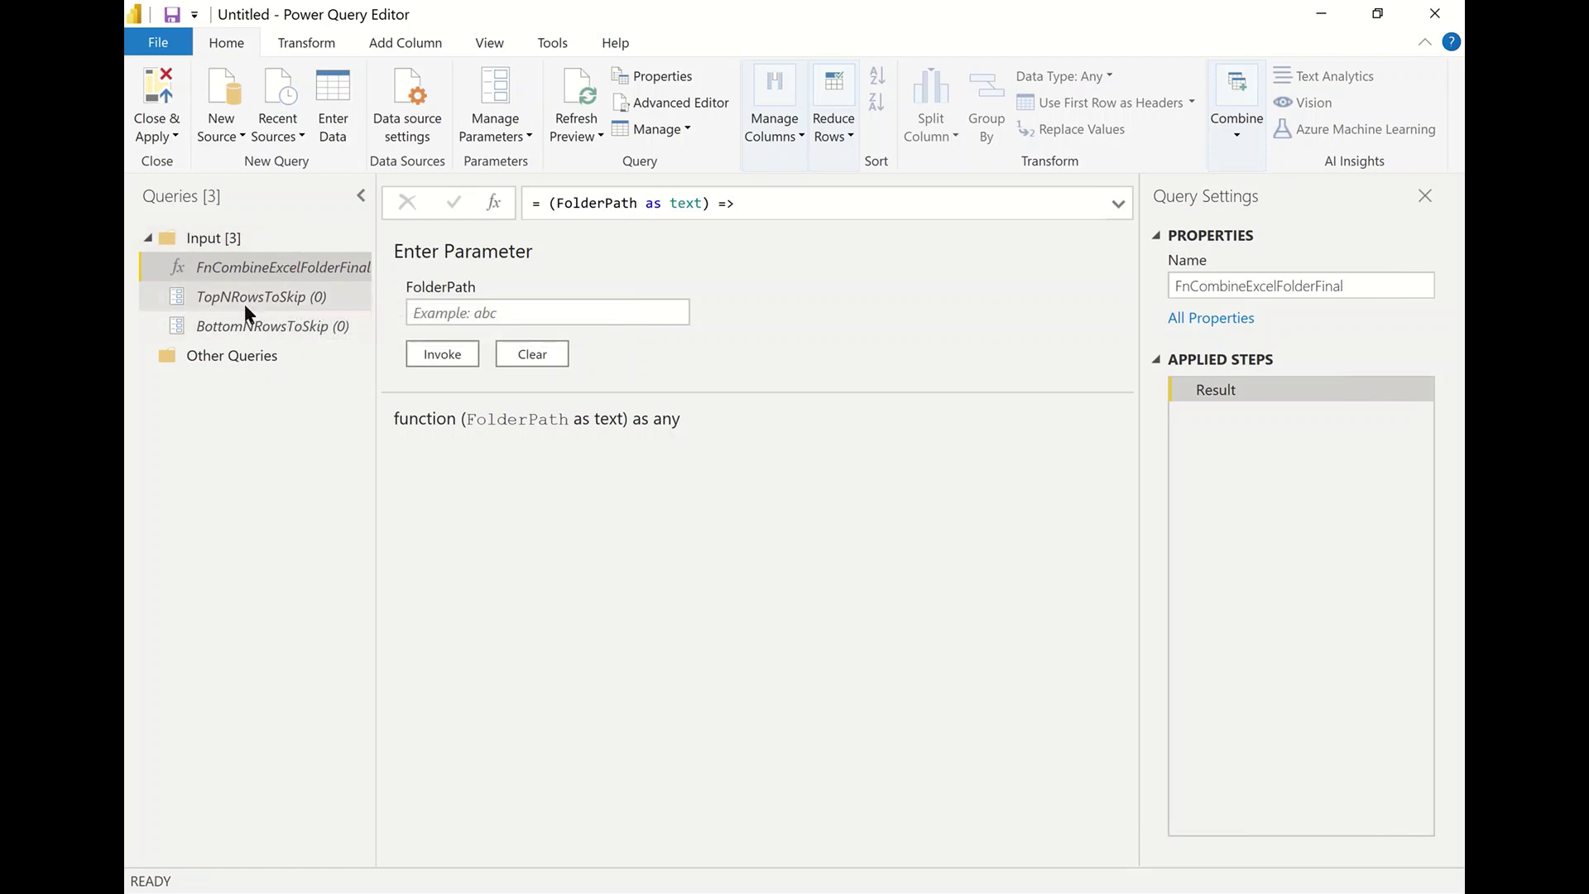
mouse_move(245, 307)
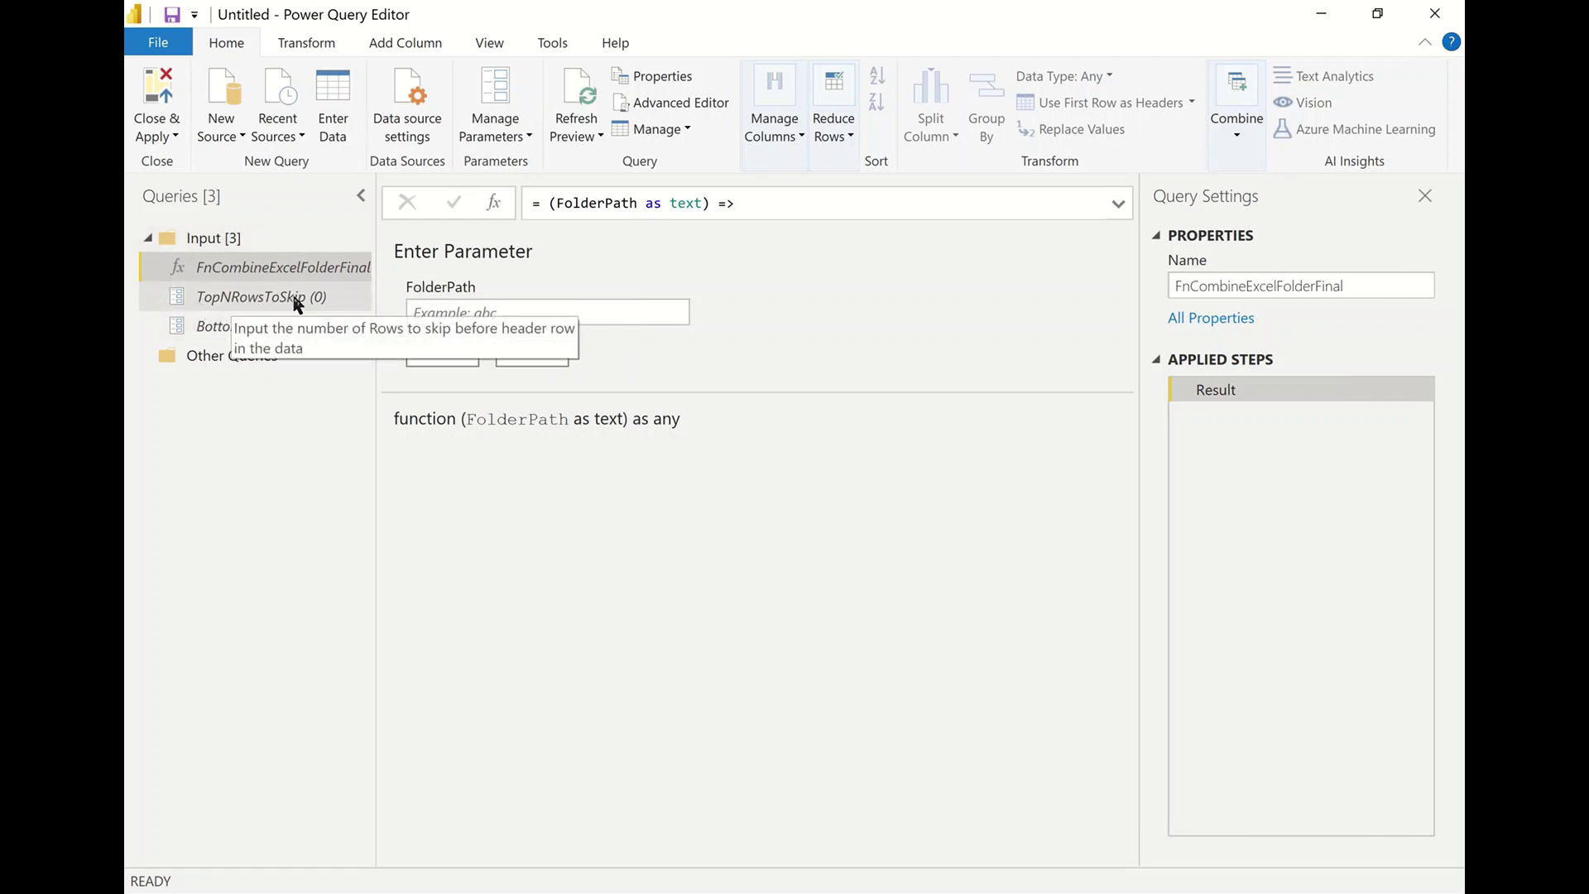
mouse_move(237, 339)
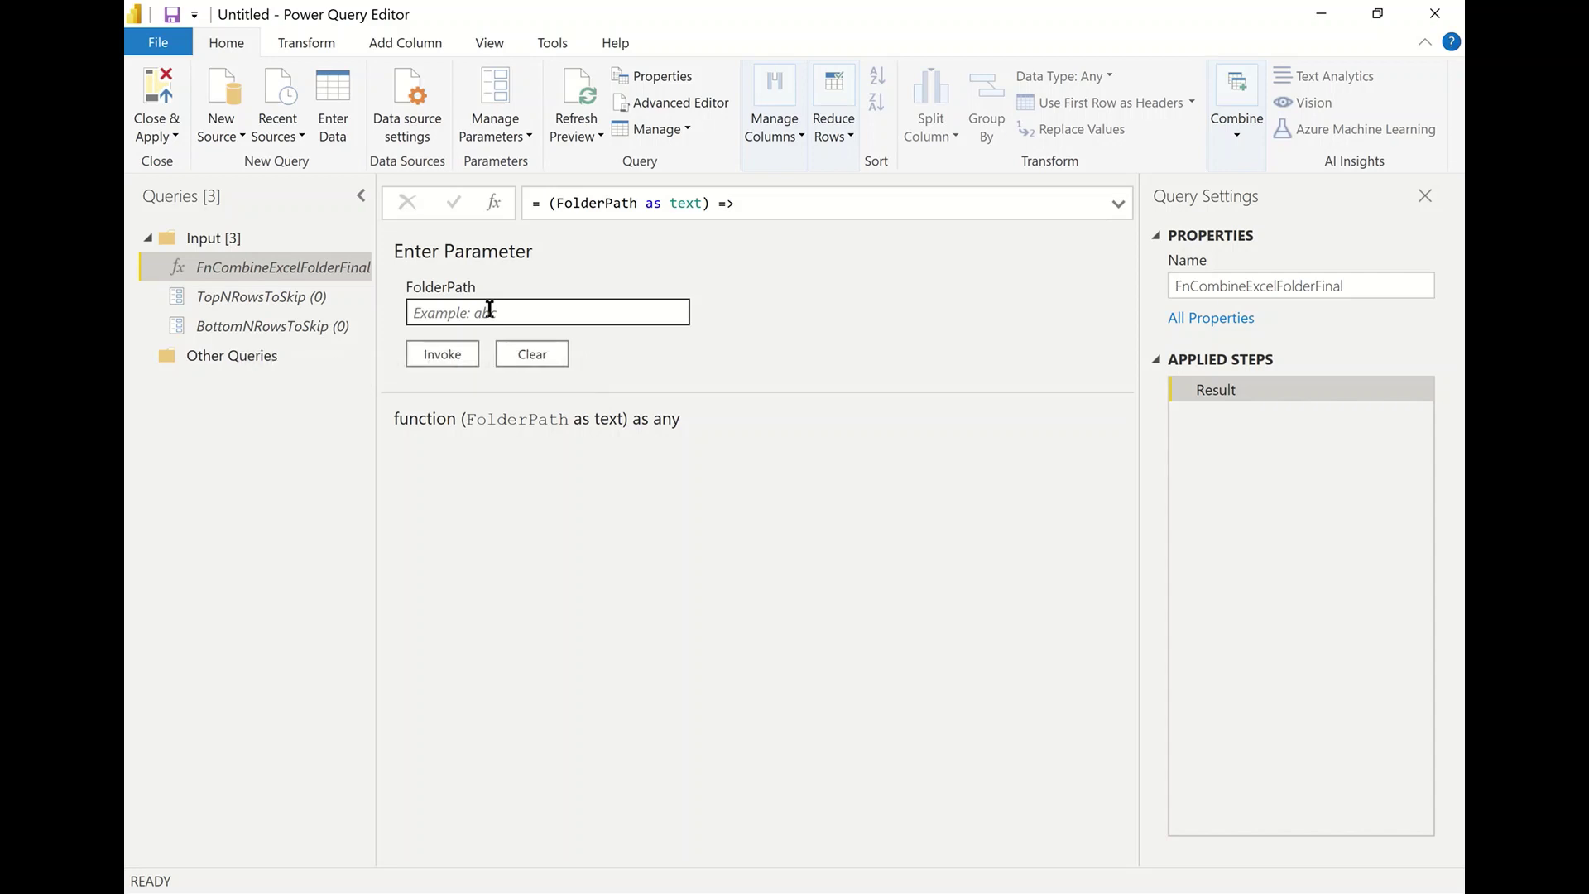
Switch to File Explorer and copy the address of the desktop's Excel Folder as text
key(alt+Tab)
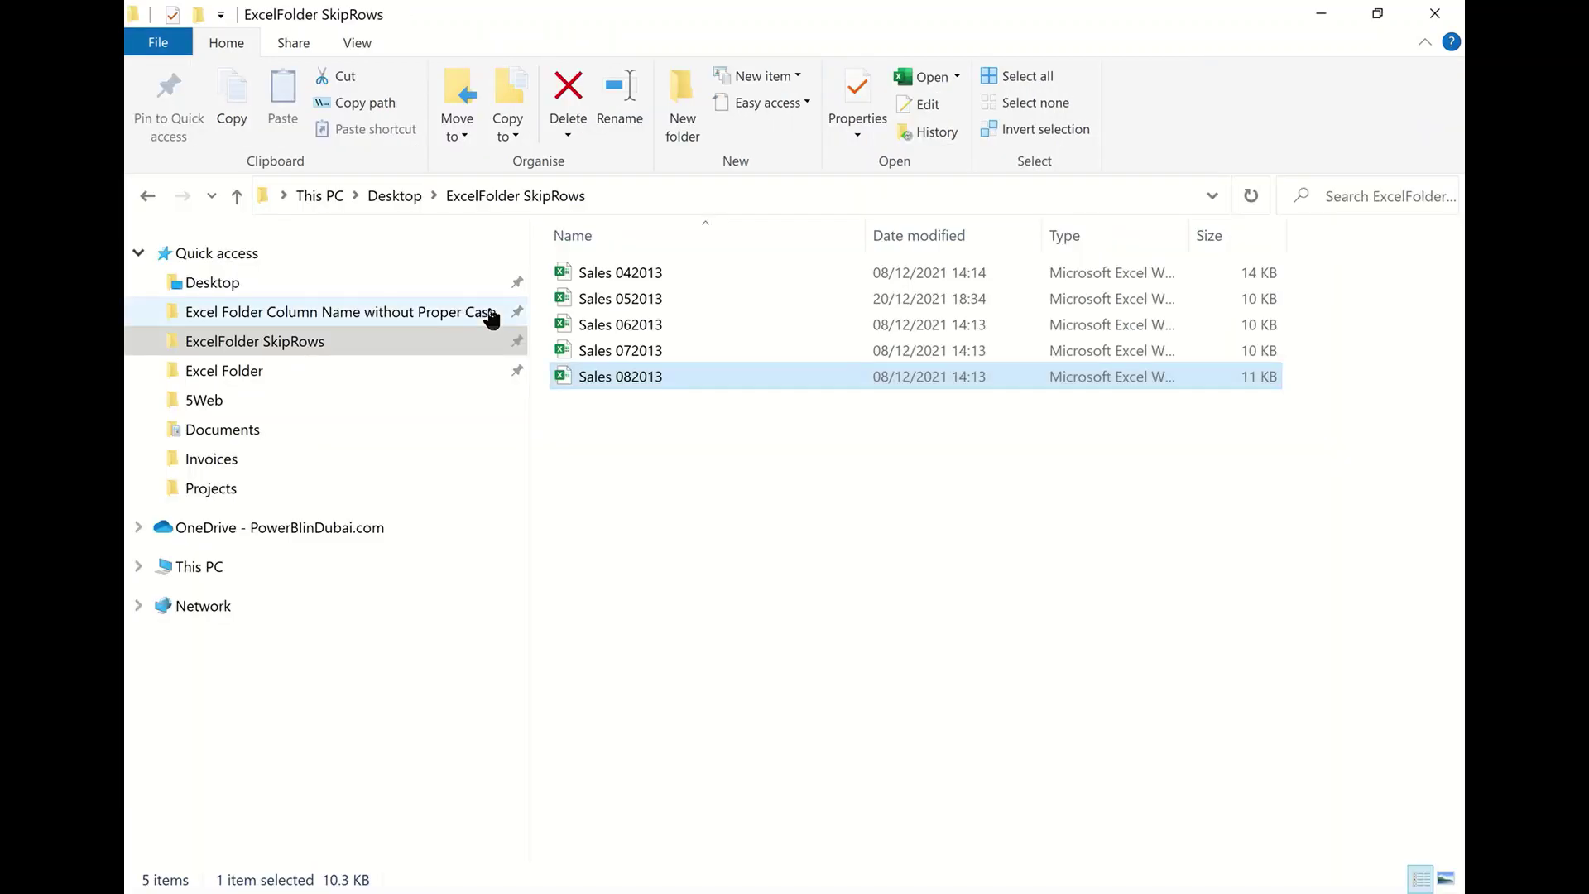
click(272, 371)
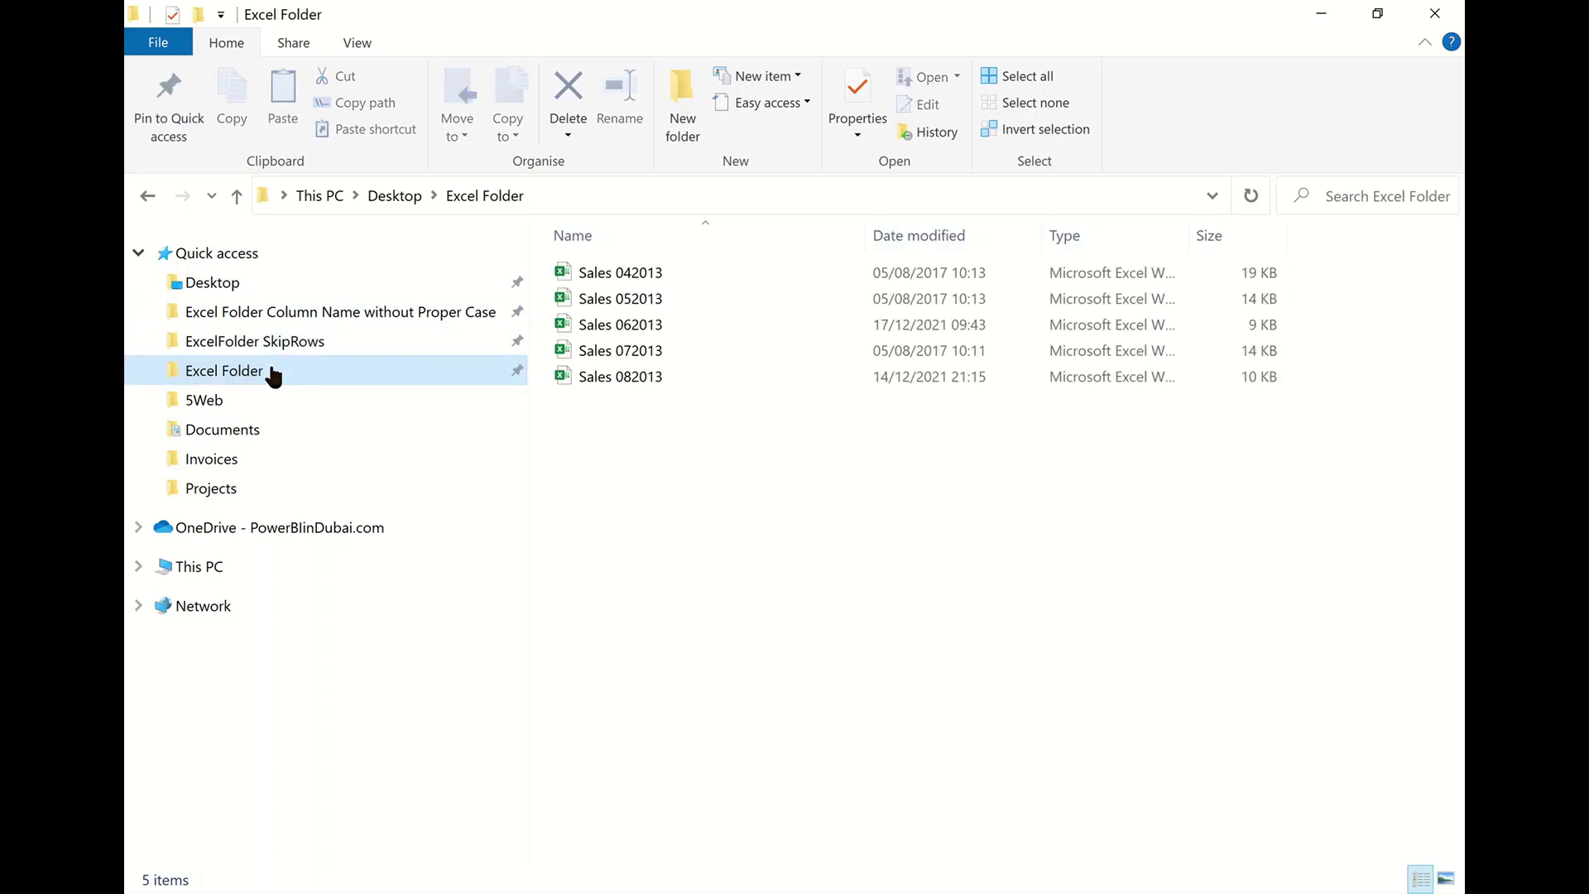
right_click(488, 205)
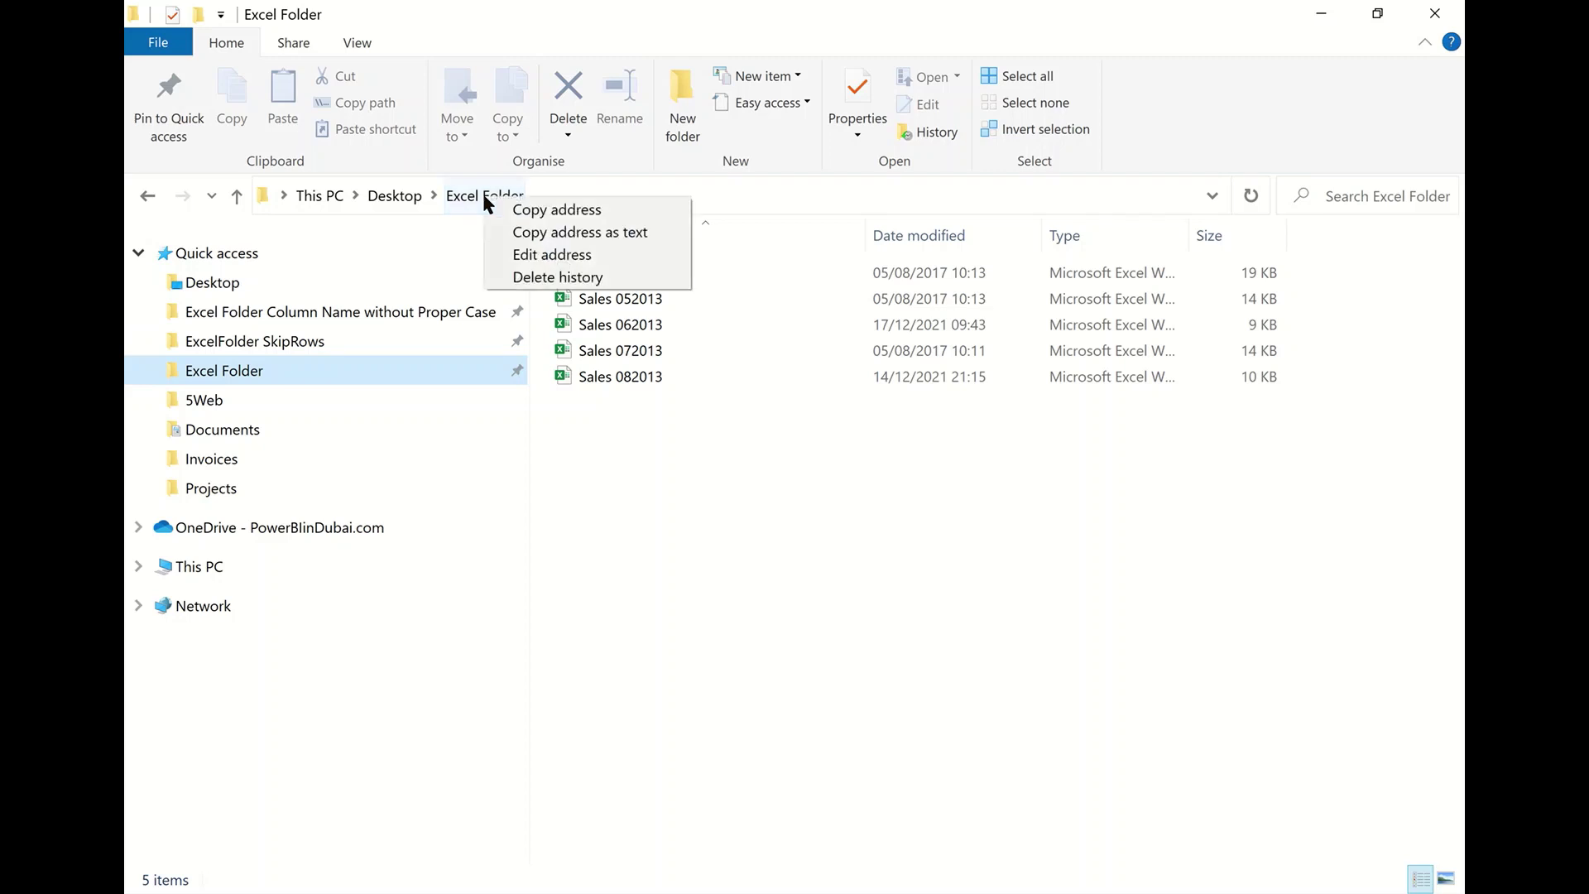
click(561, 234)
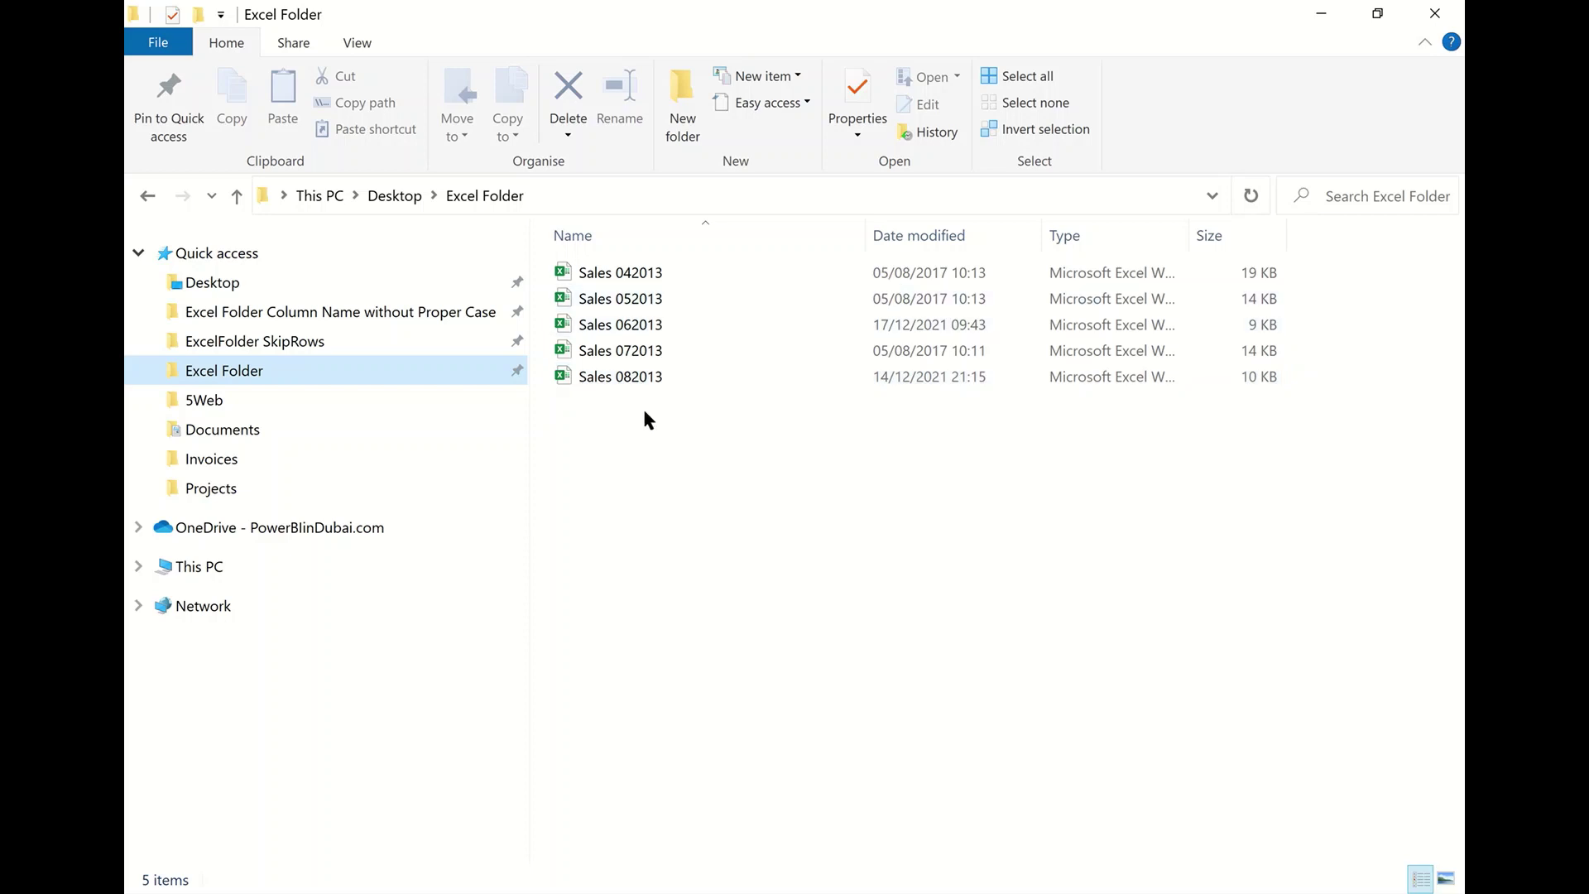
Switch back to Power Query Editor and invoke FnCombineExcelFolderFinal with the copied Excel Folder path as FolderPath
key(alt+Tab)
click(532, 313)
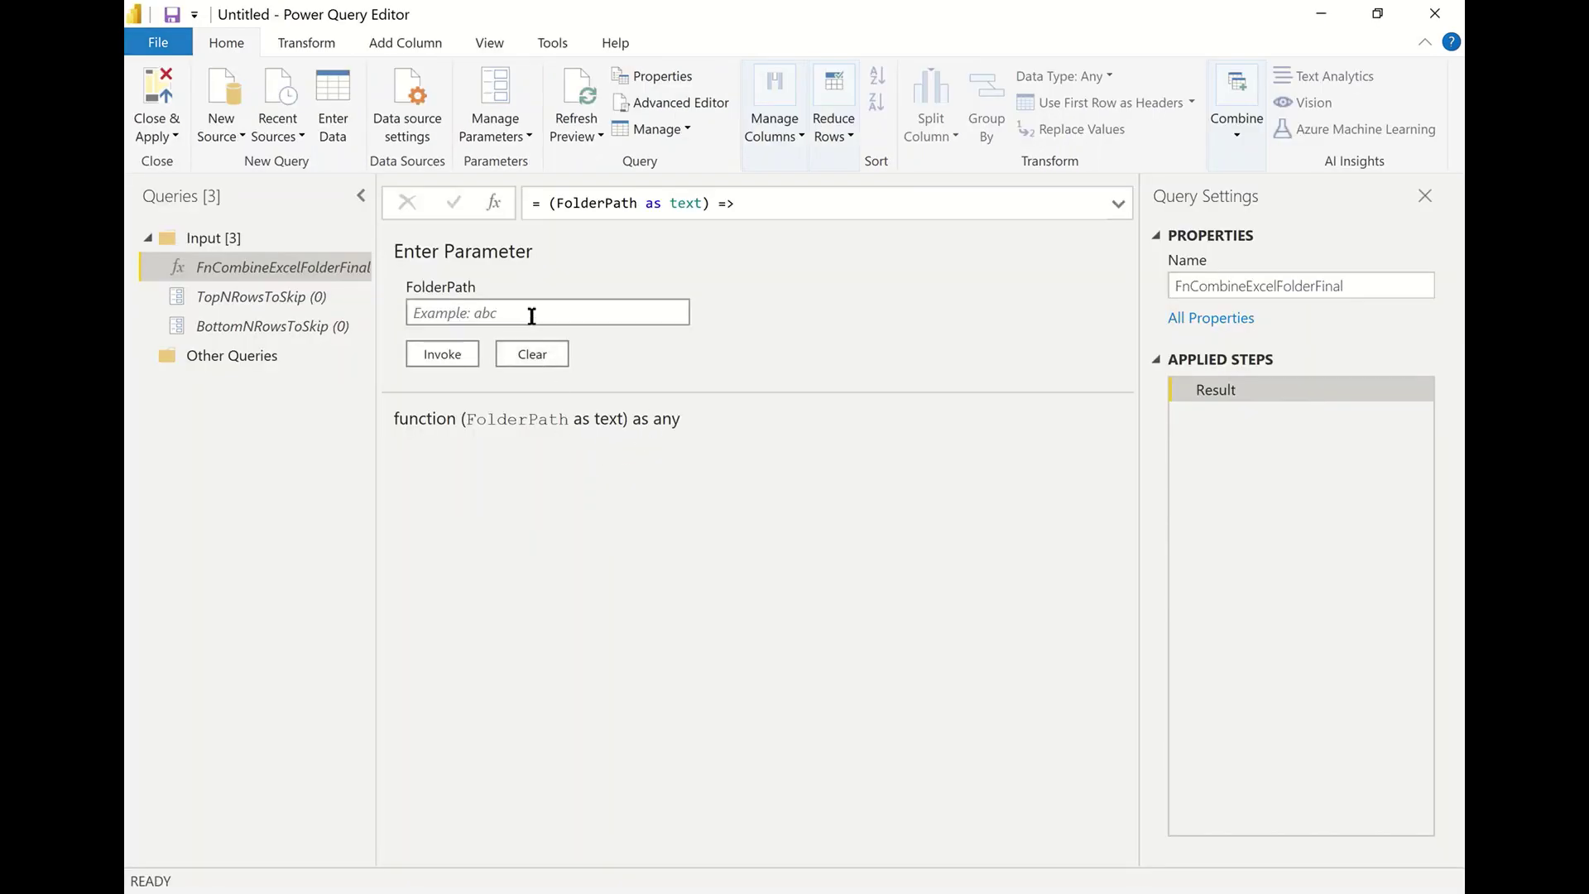
key(ctrl+v)
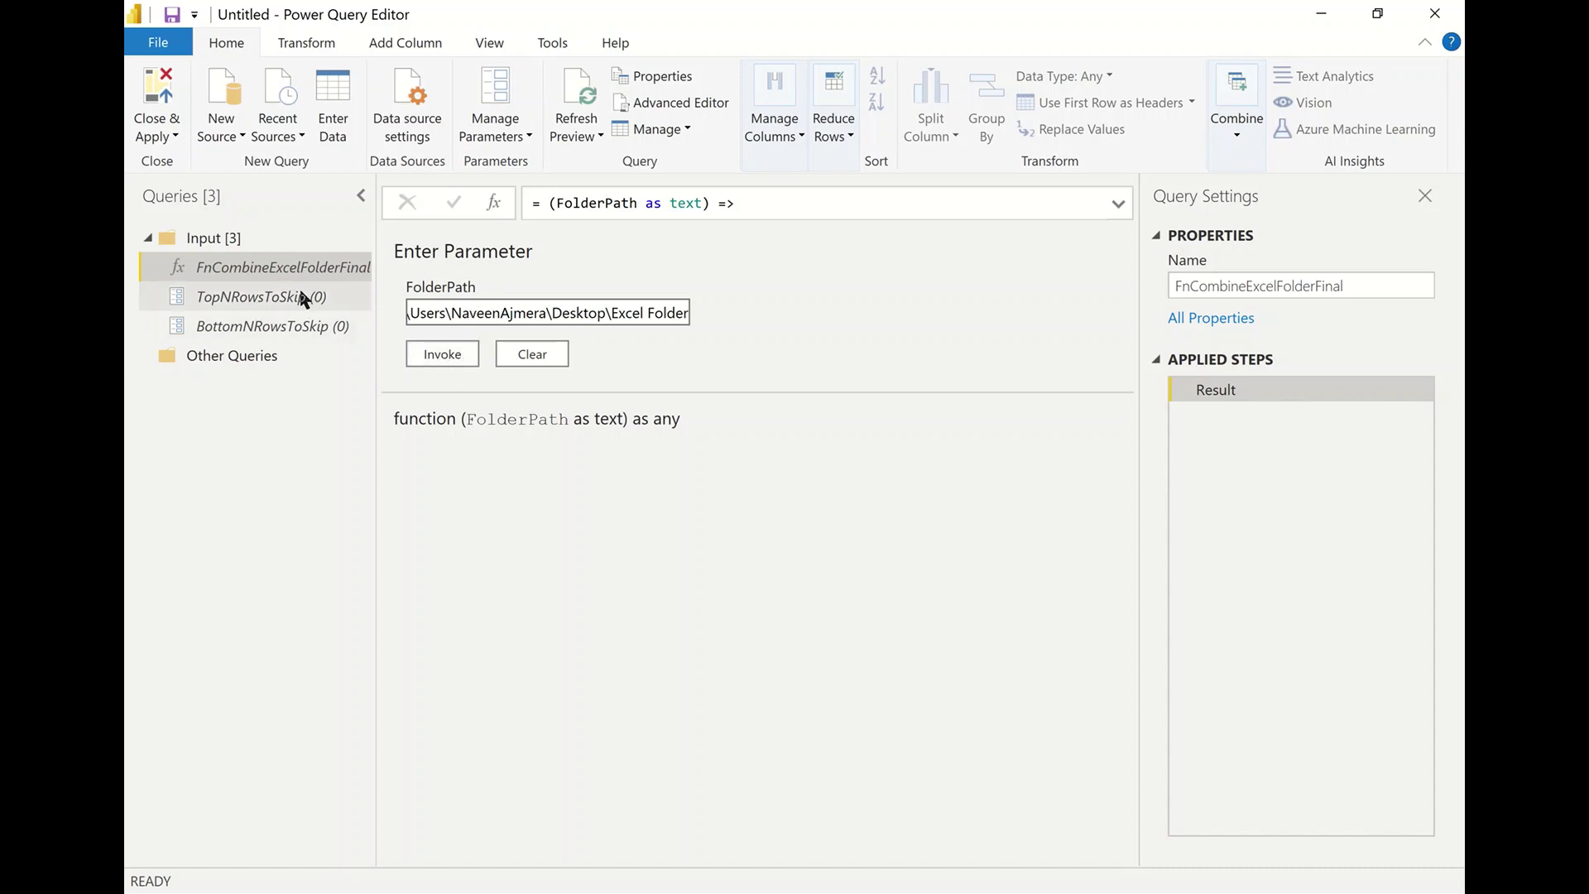
click(446, 356)
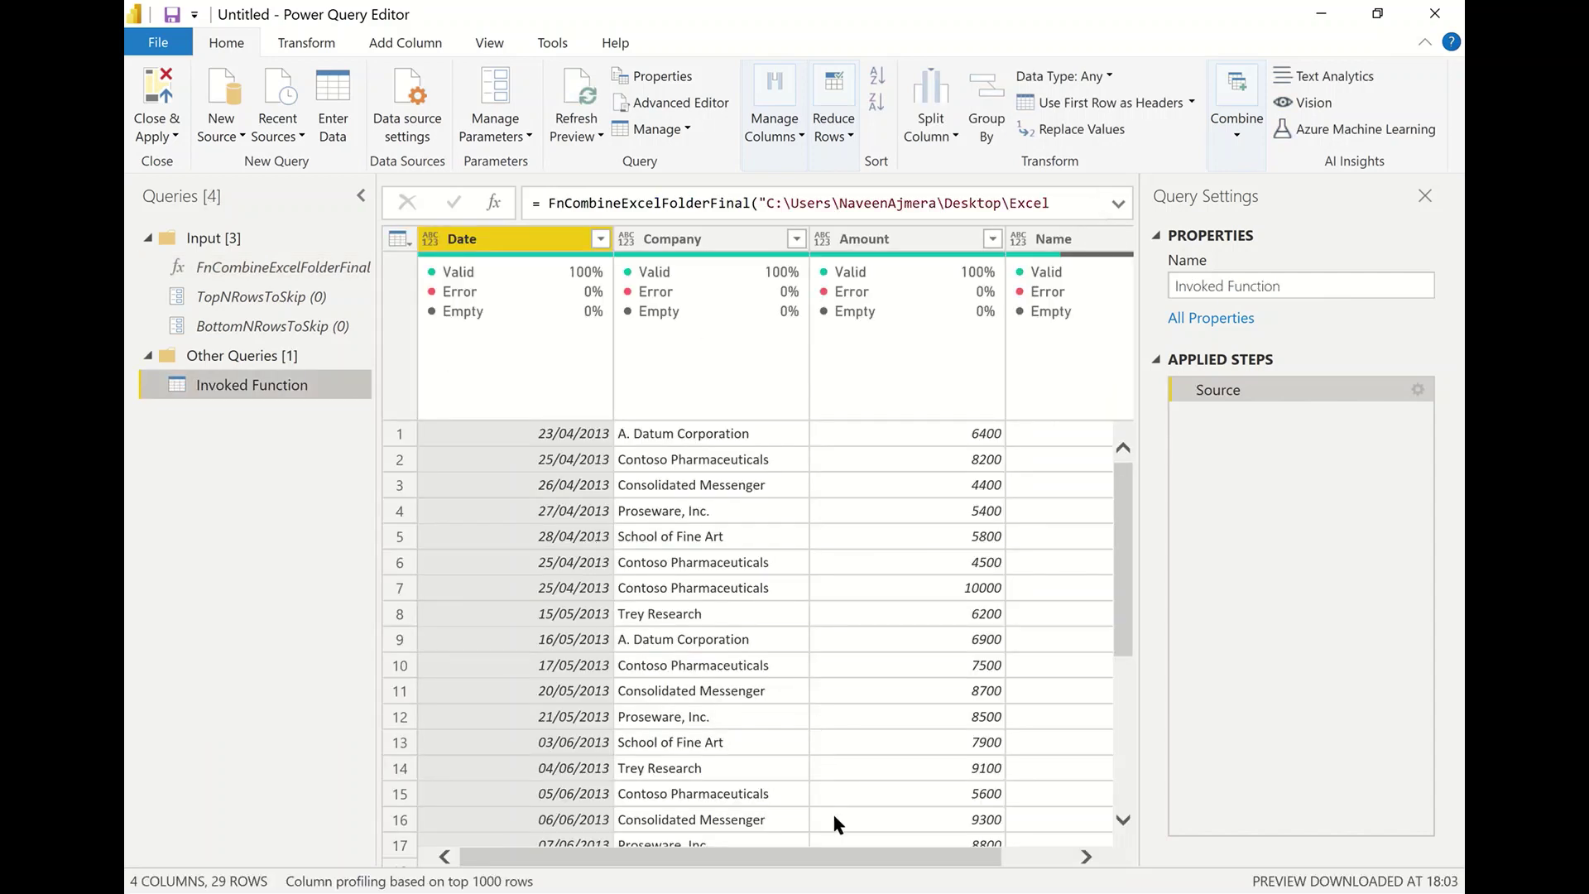
Look through the combined rows and columns of the Invoked Function query
drag(863, 852, 736, 879)
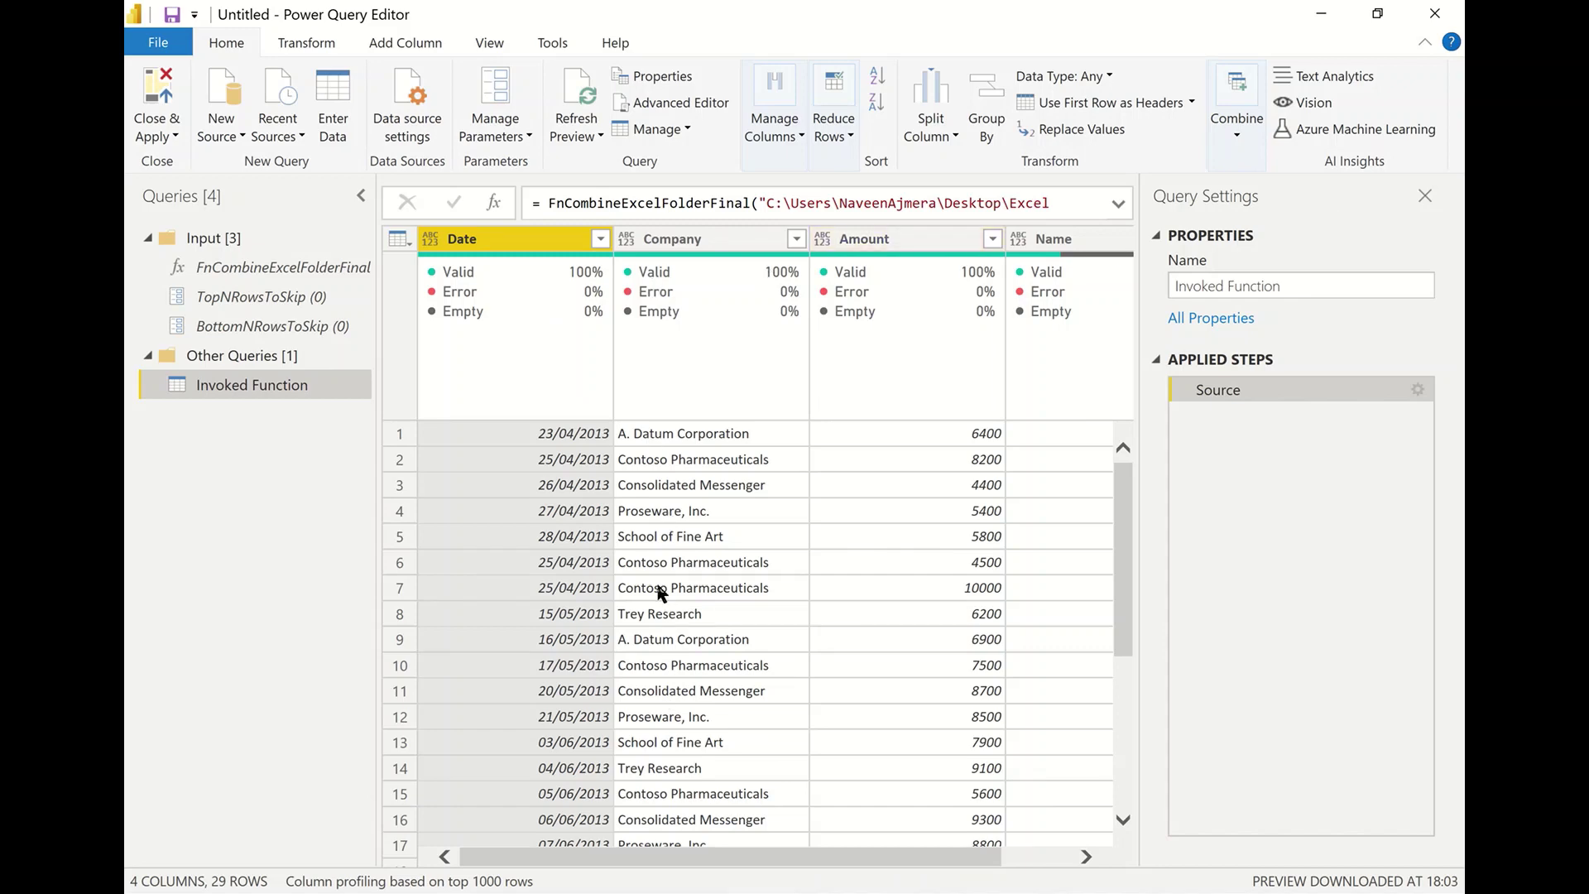
scroll(716, 525, down, 3)
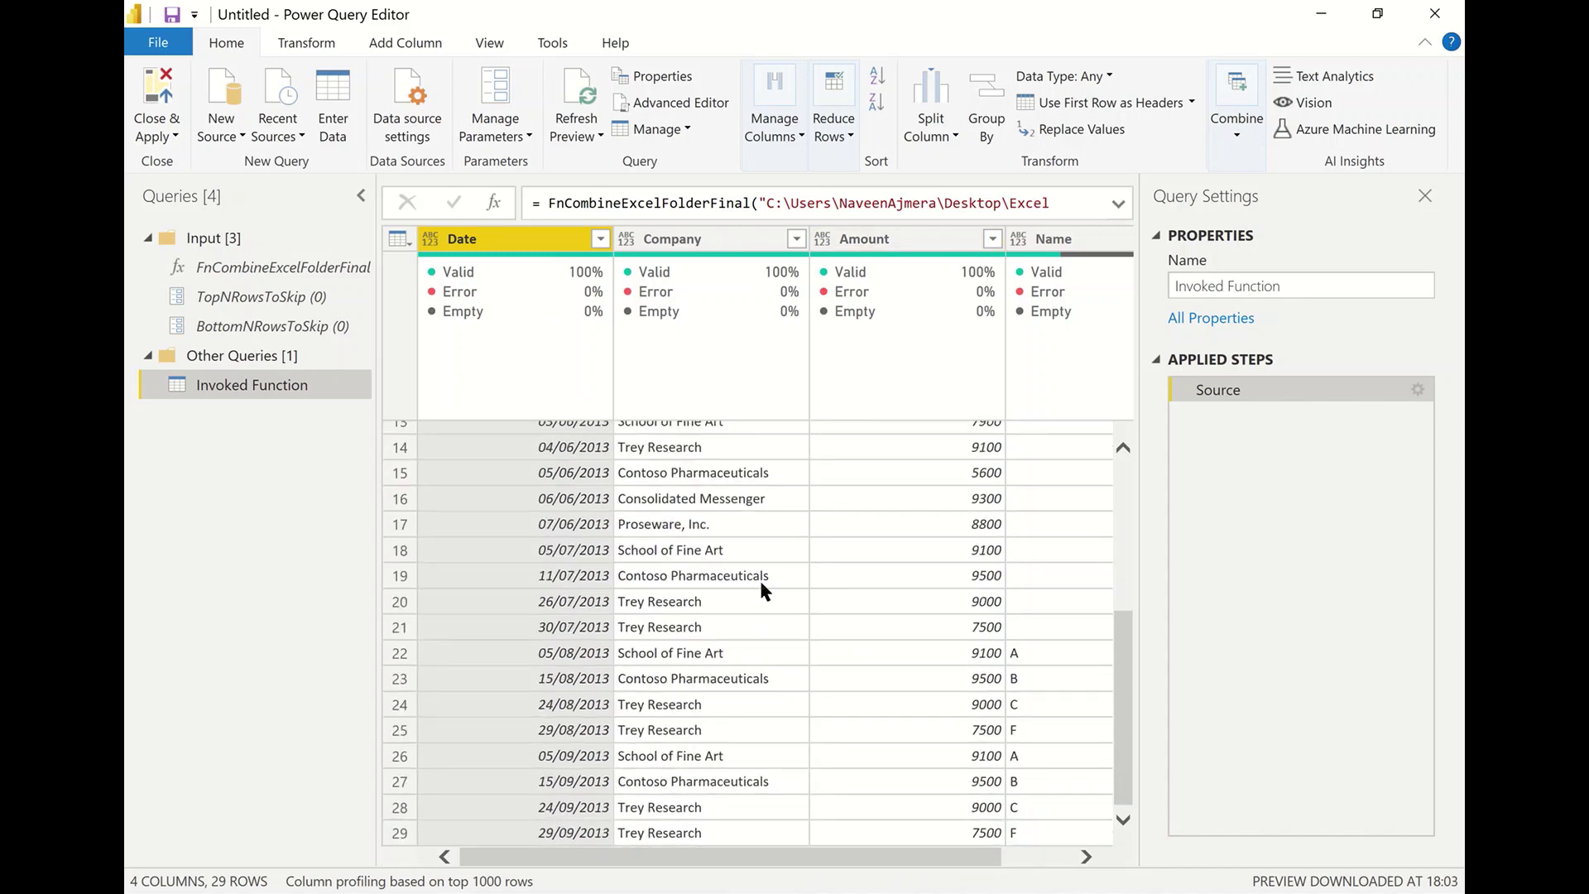
scroll(807, 612, up, 4)
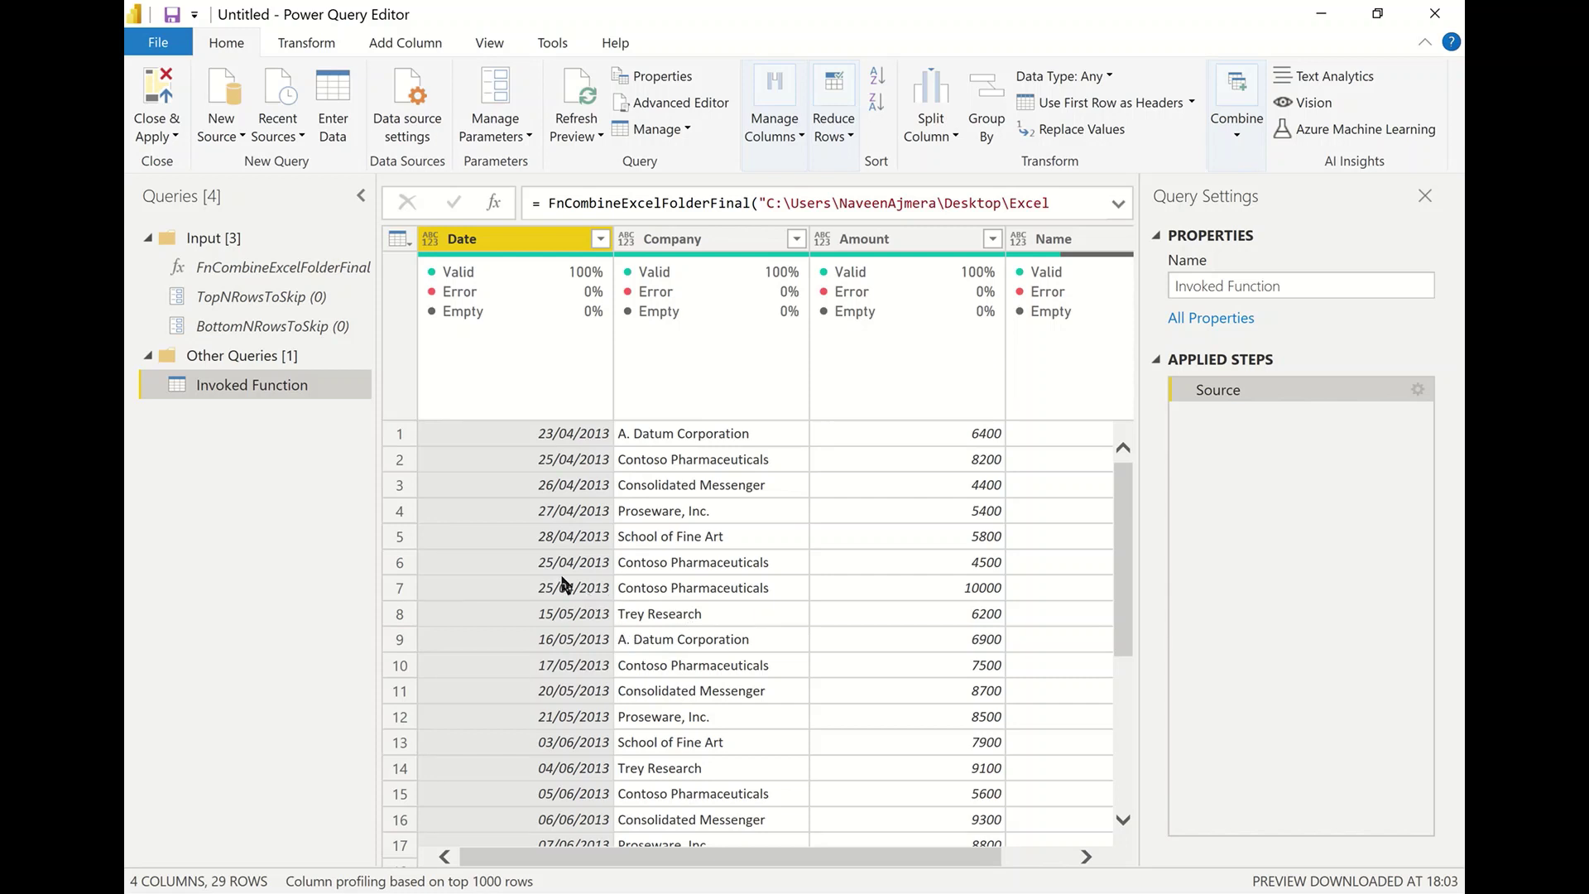
Delete the Invoked Function query
right_click(282, 396)
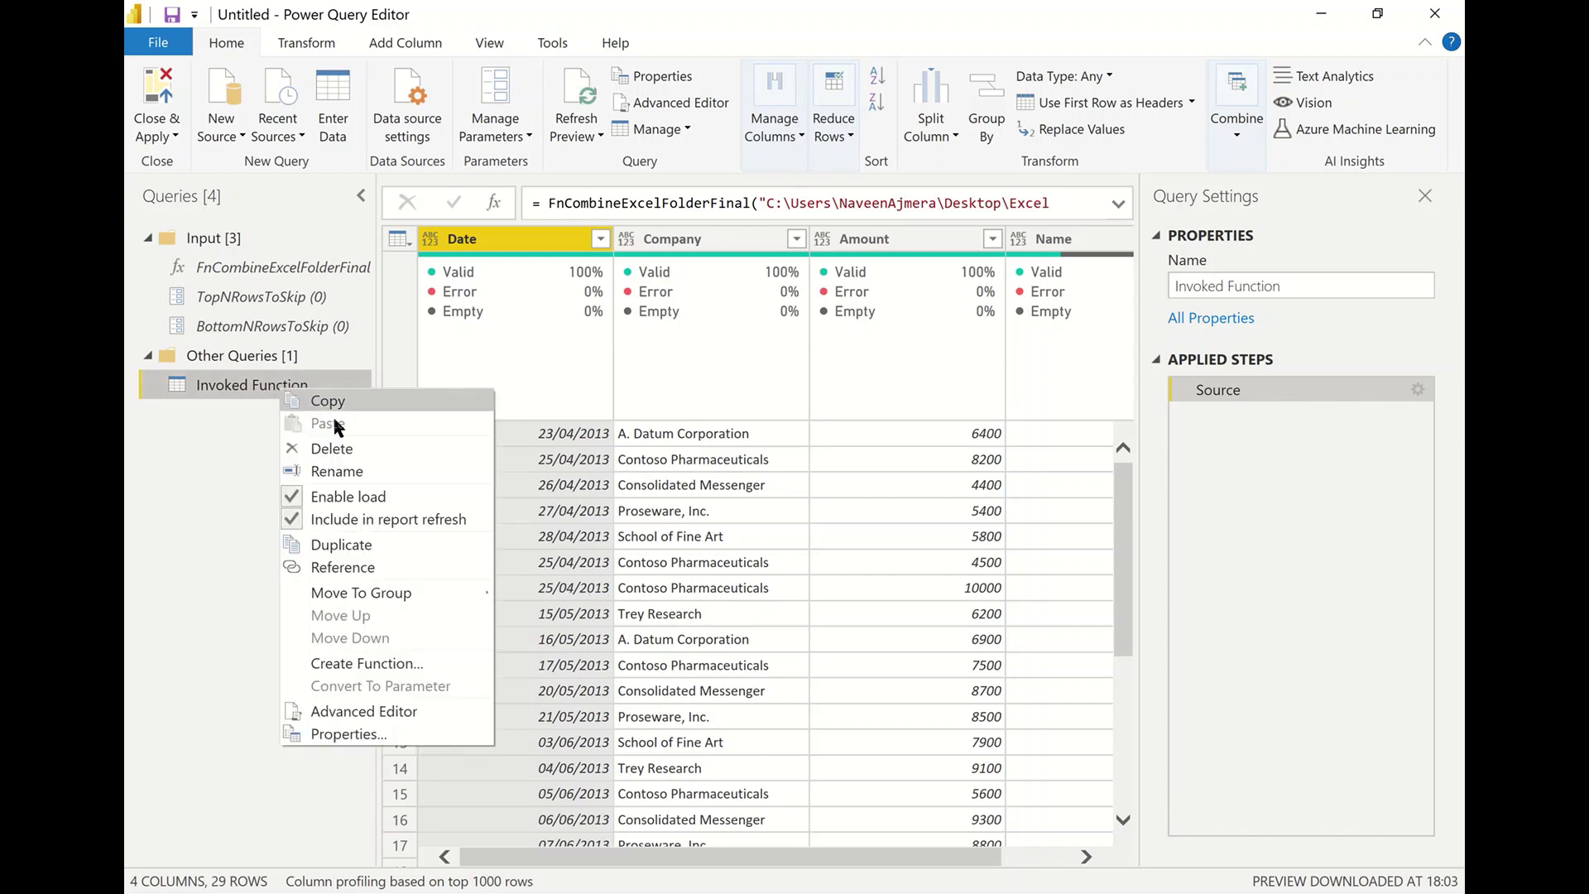
click(365, 448)
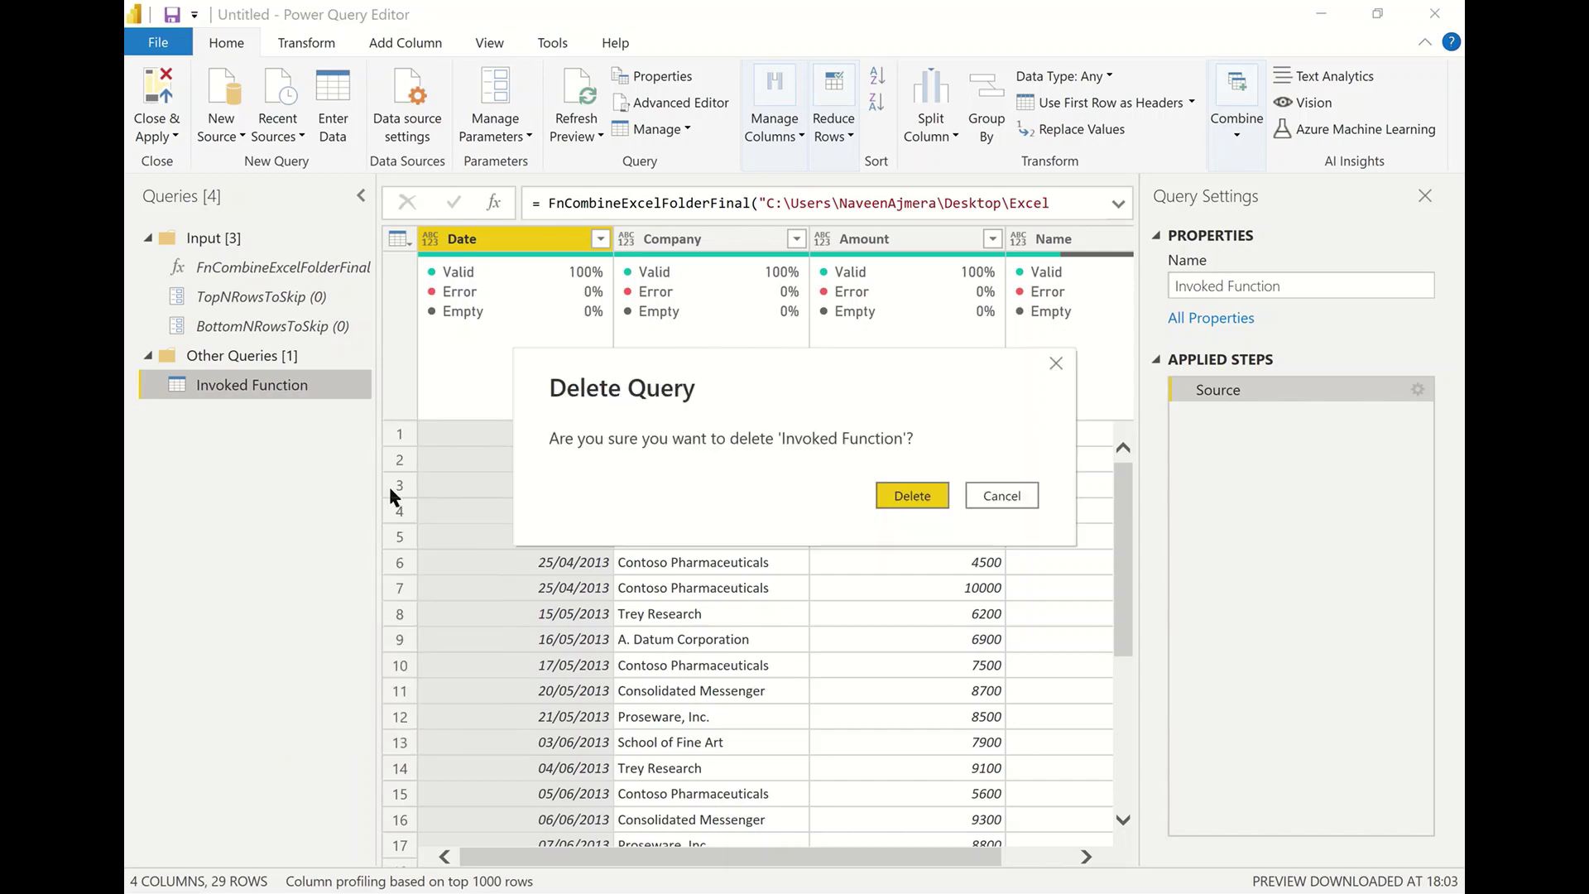
click(908, 495)
In File Explorer, open Sales 082013 from ExcelFolder SkipRows, examine the top and total rows on the Sep and Aug sheets, and close the workbook
key(alt+Tab)
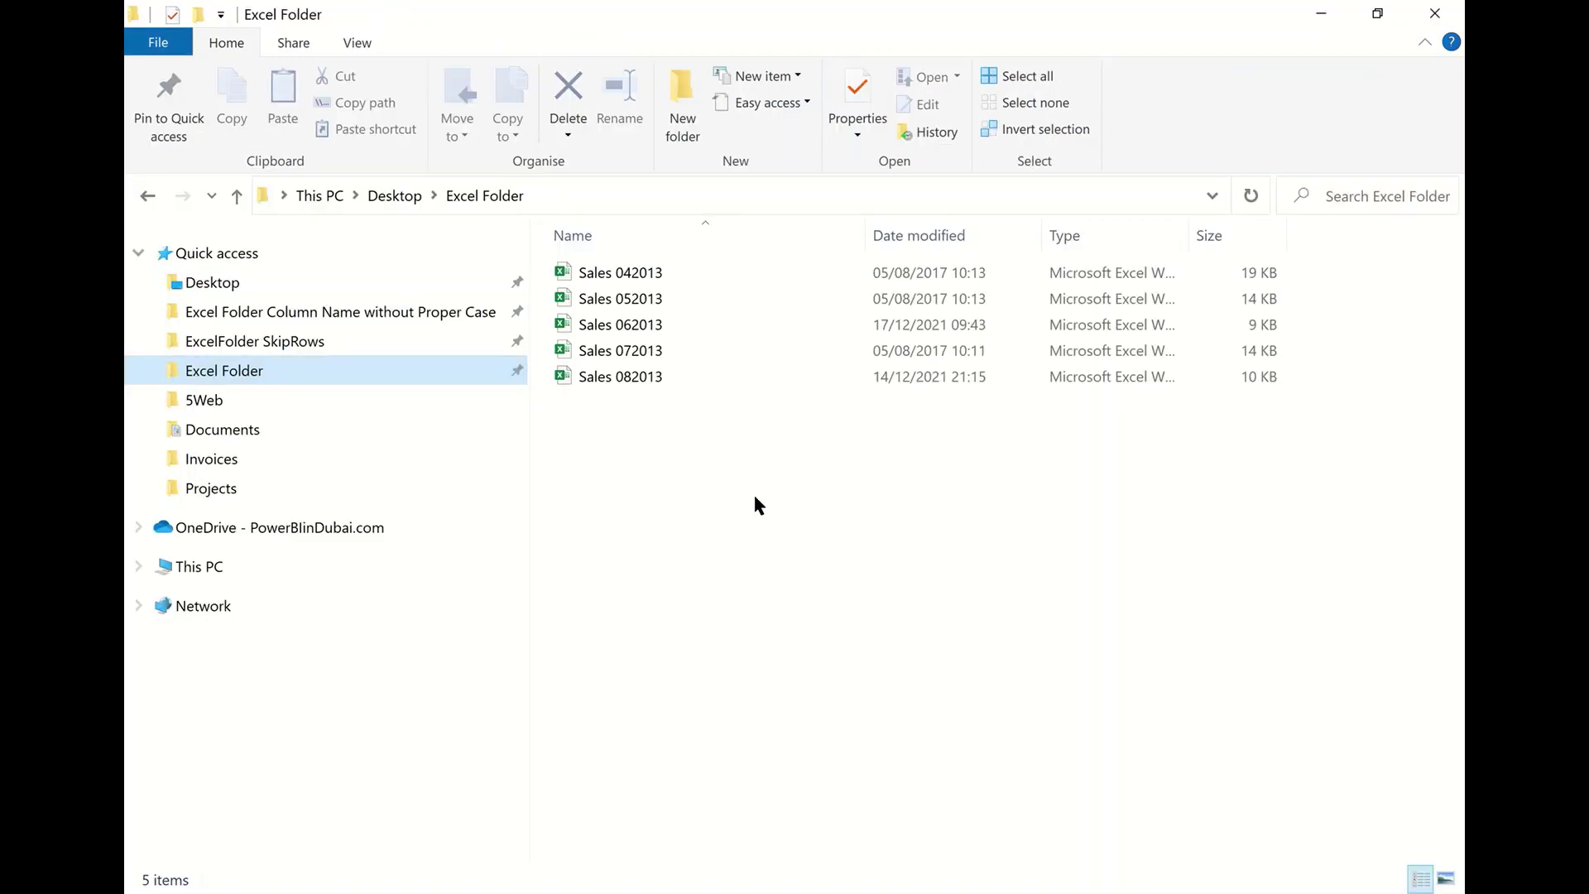
click(341, 346)
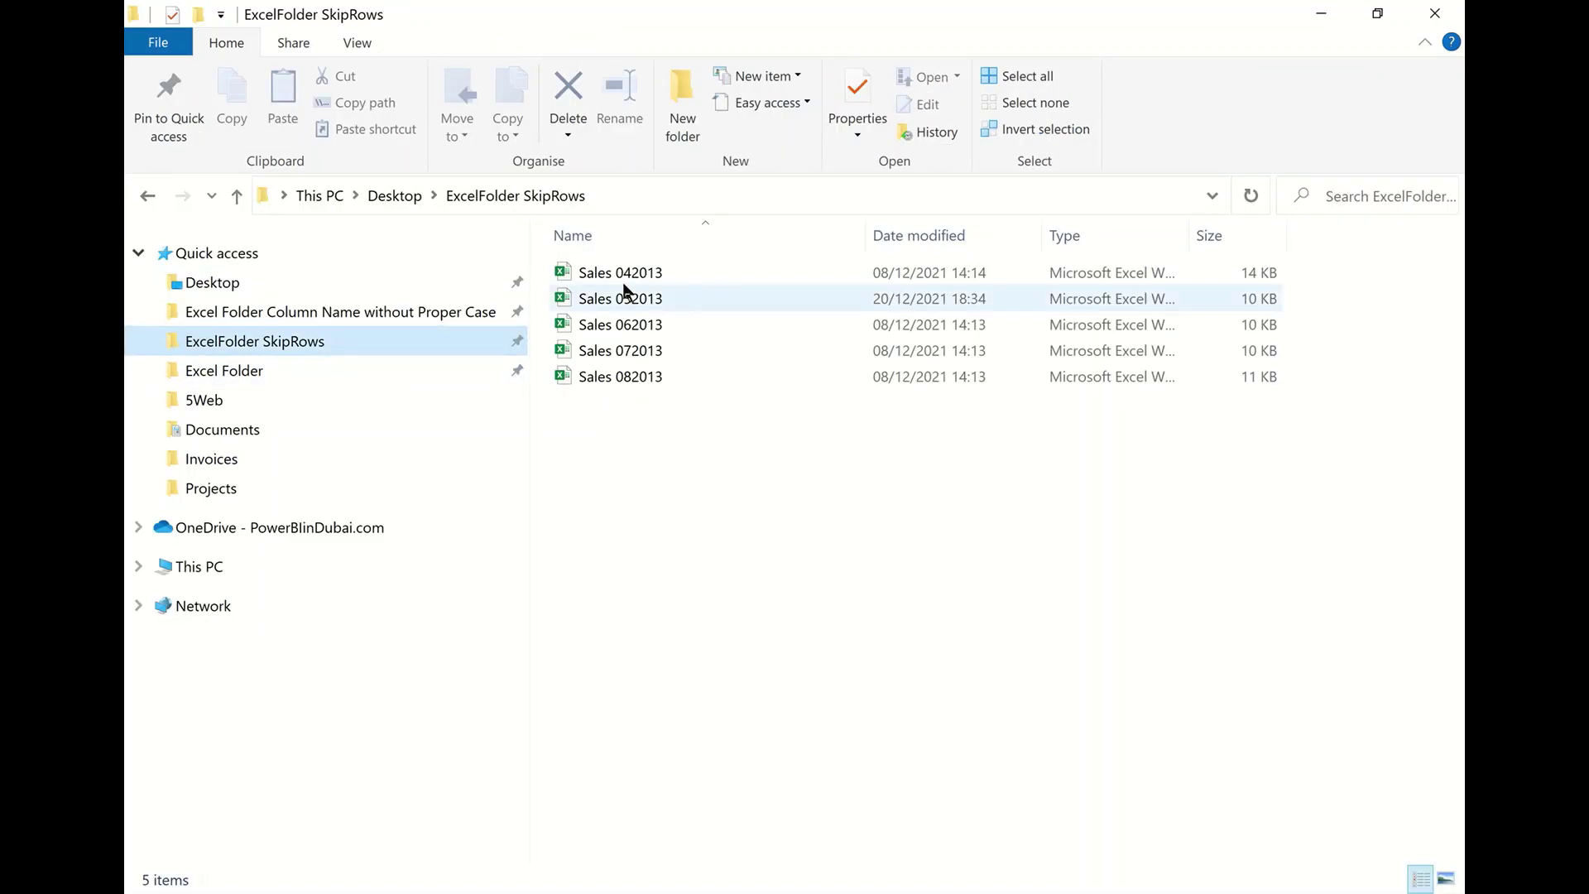
double_click(647, 375)
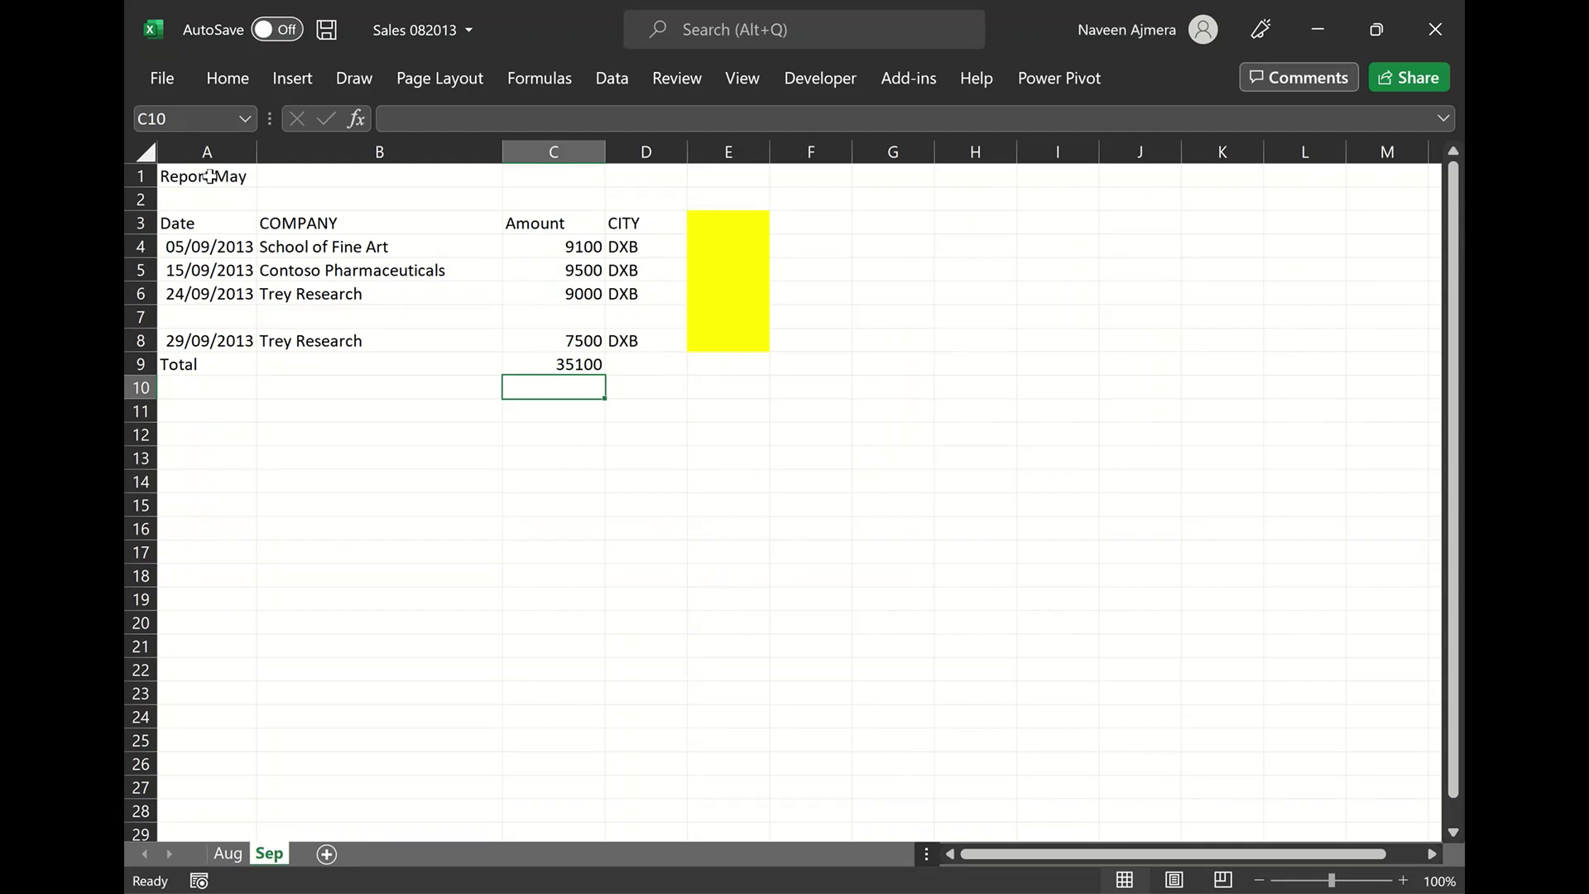
drag(210, 177, 215, 200)
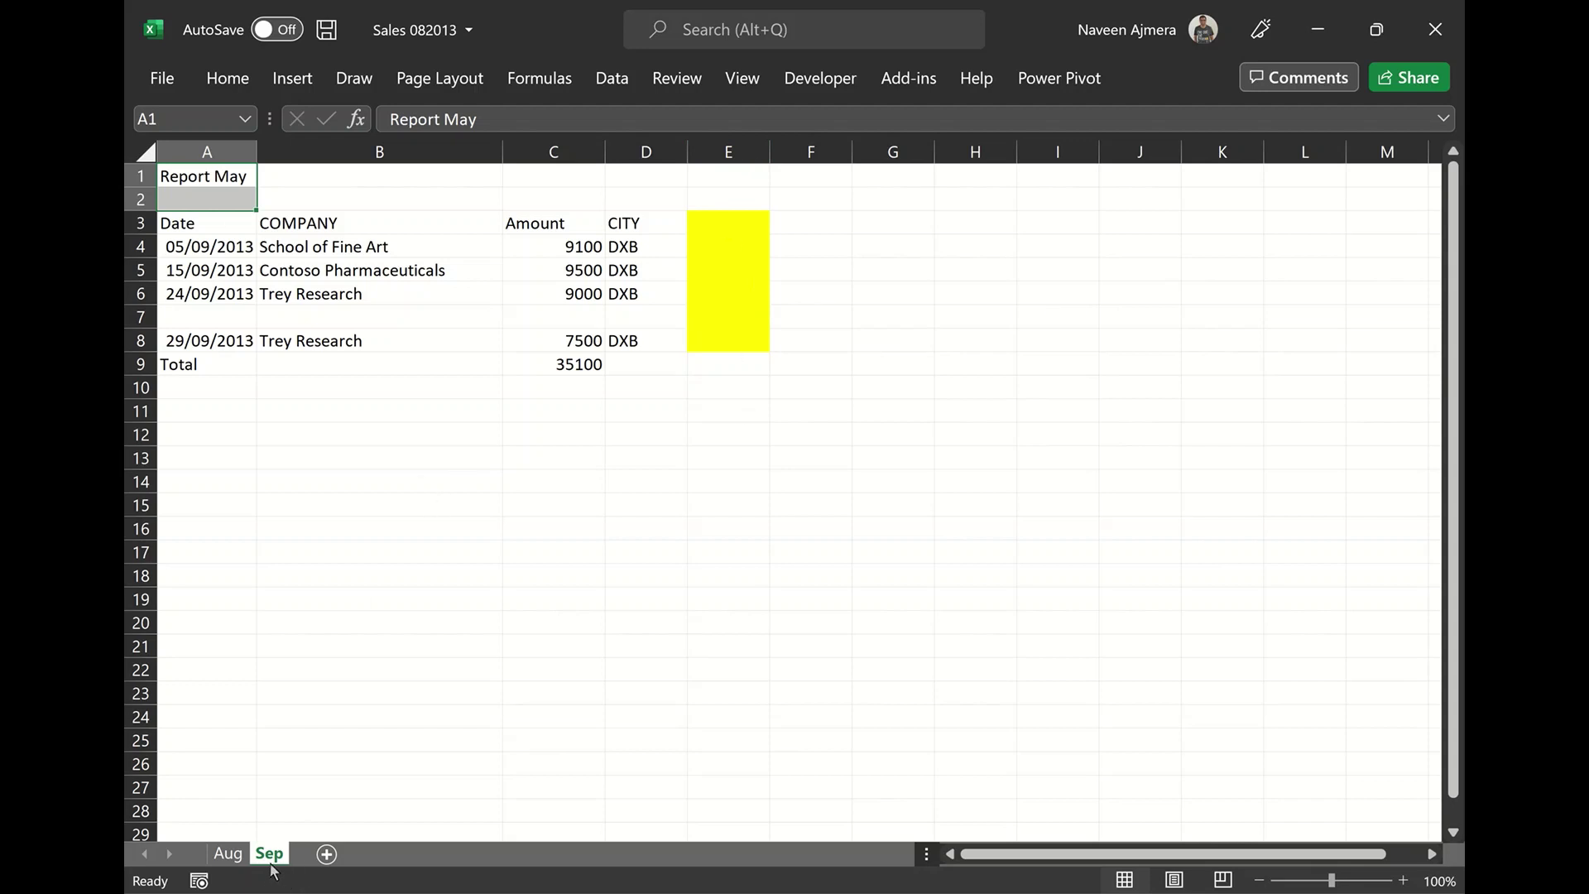
click(228, 853)
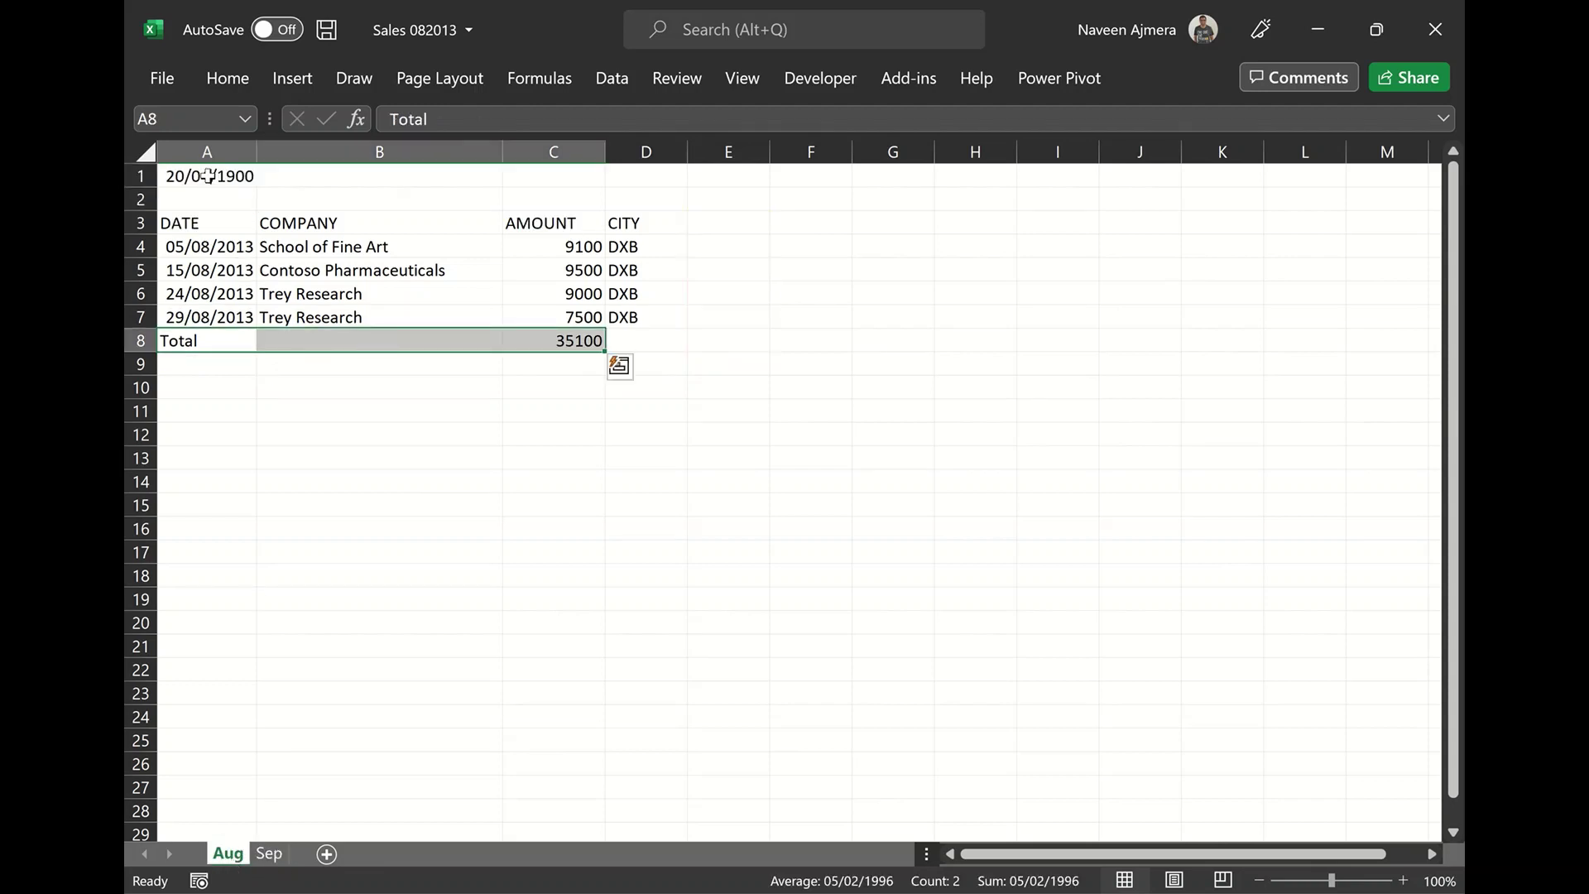
drag(208, 176, 211, 201)
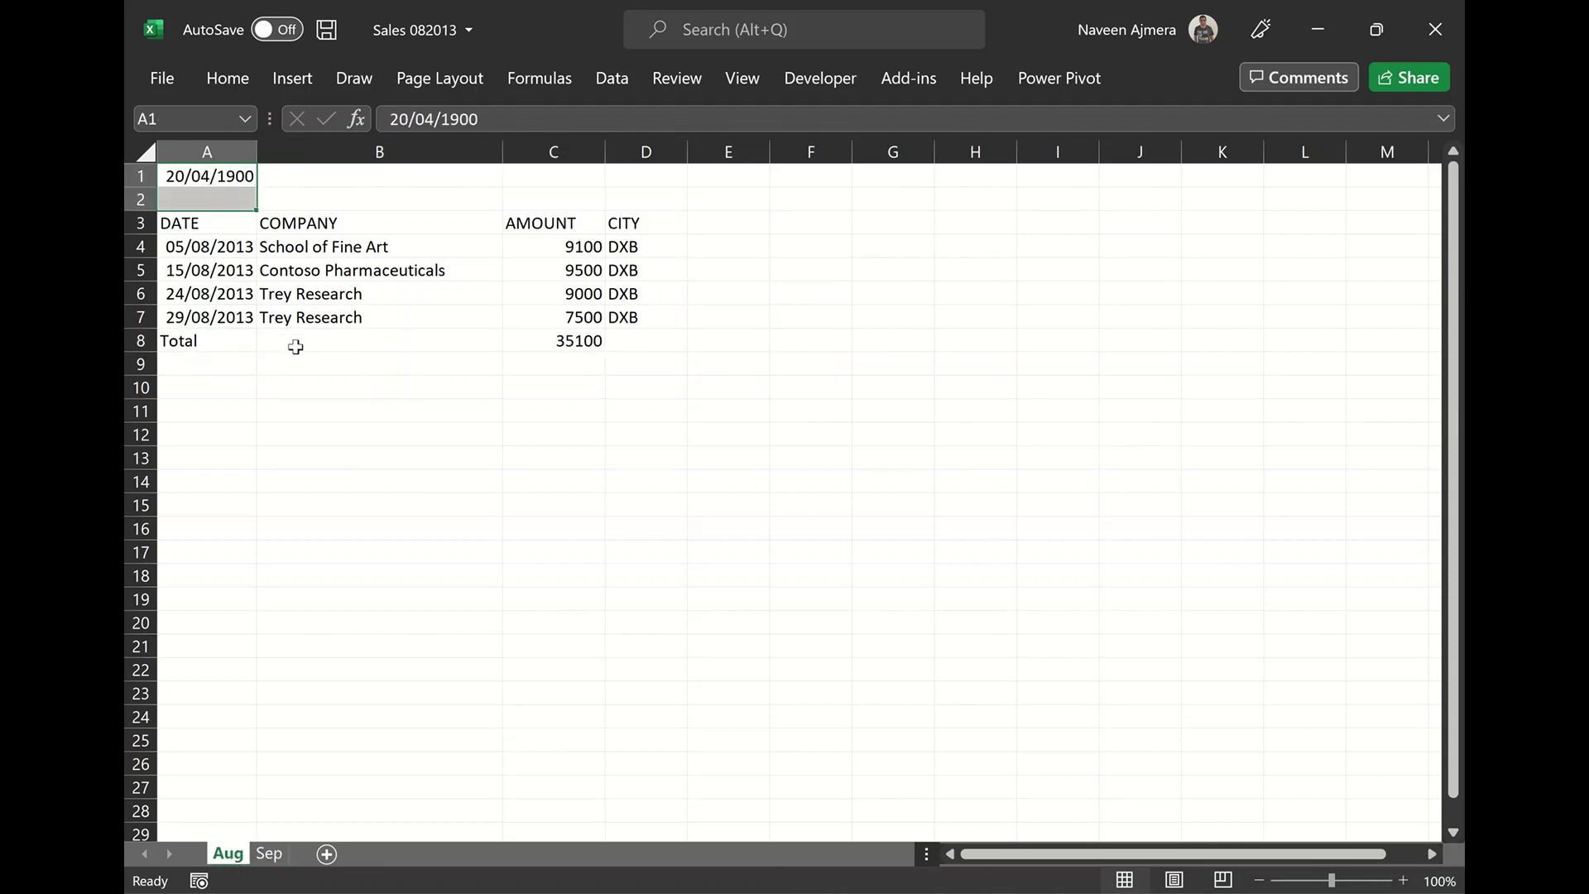
click(205, 341)
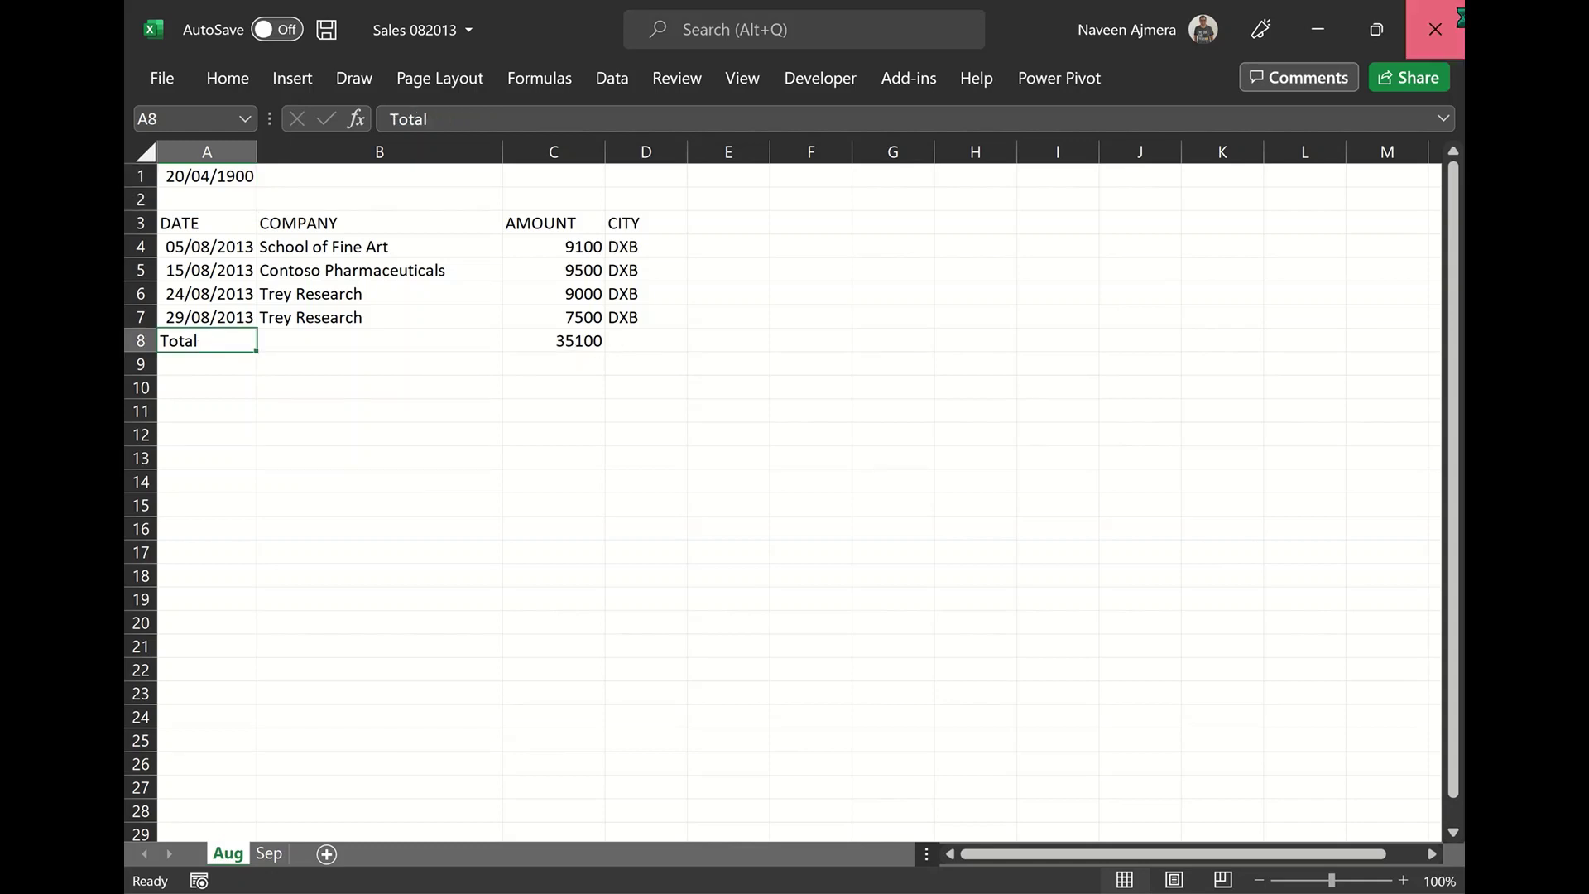
click(1457, 18)
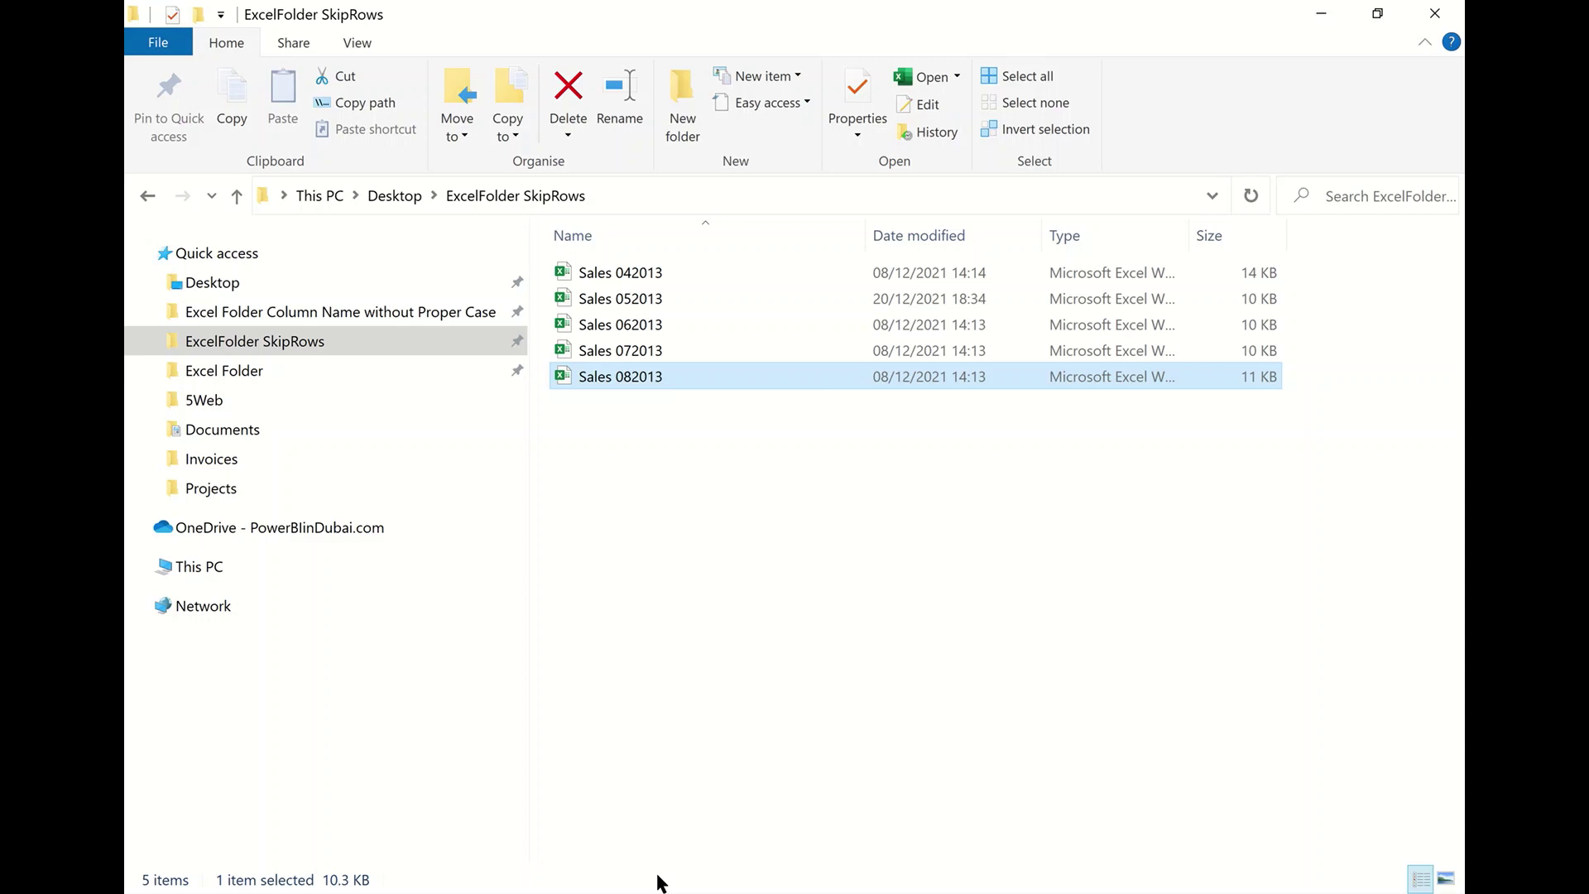
Copy the ExcelFolder SkipRows address as text and invoke FnCombineExcelFolderFinal in Power Query Editor with that path as FolderPath
right_click(523, 196)
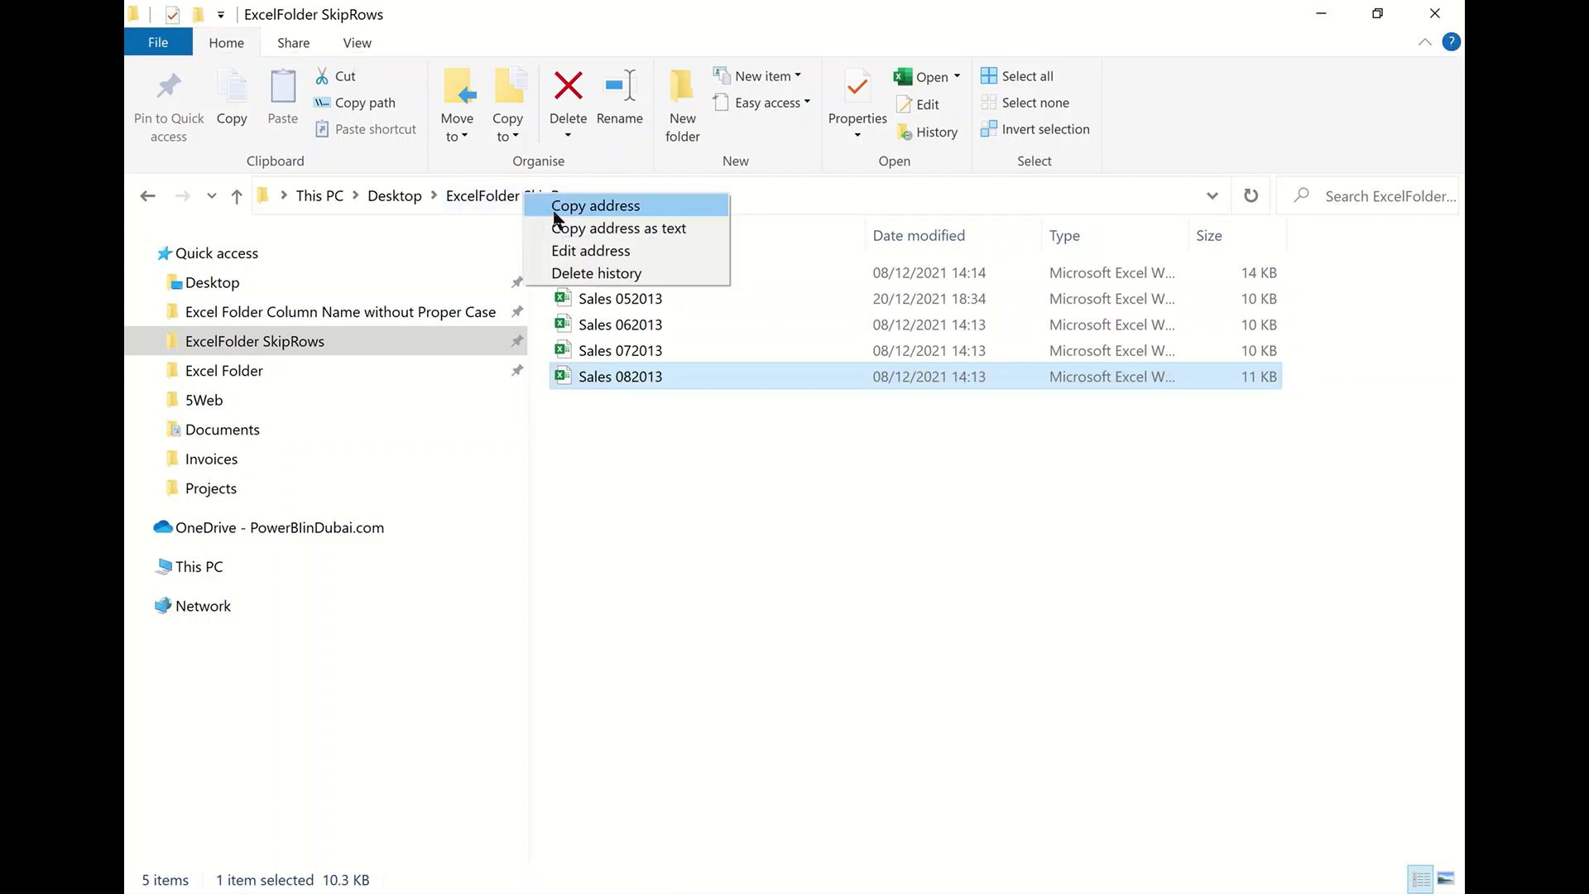
click(604, 227)
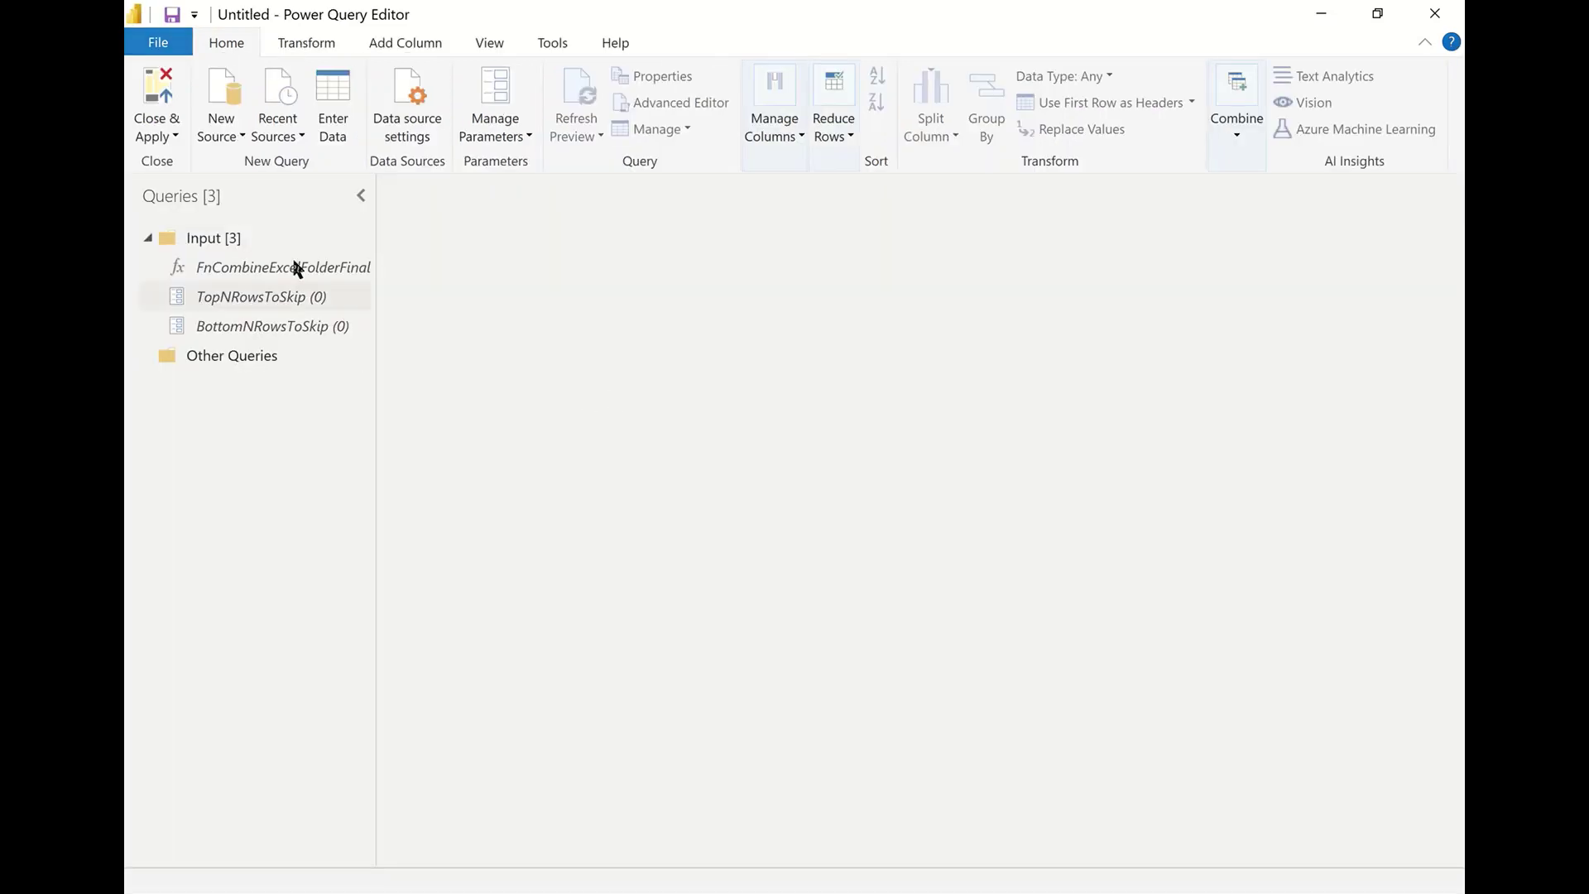
click(296, 266)
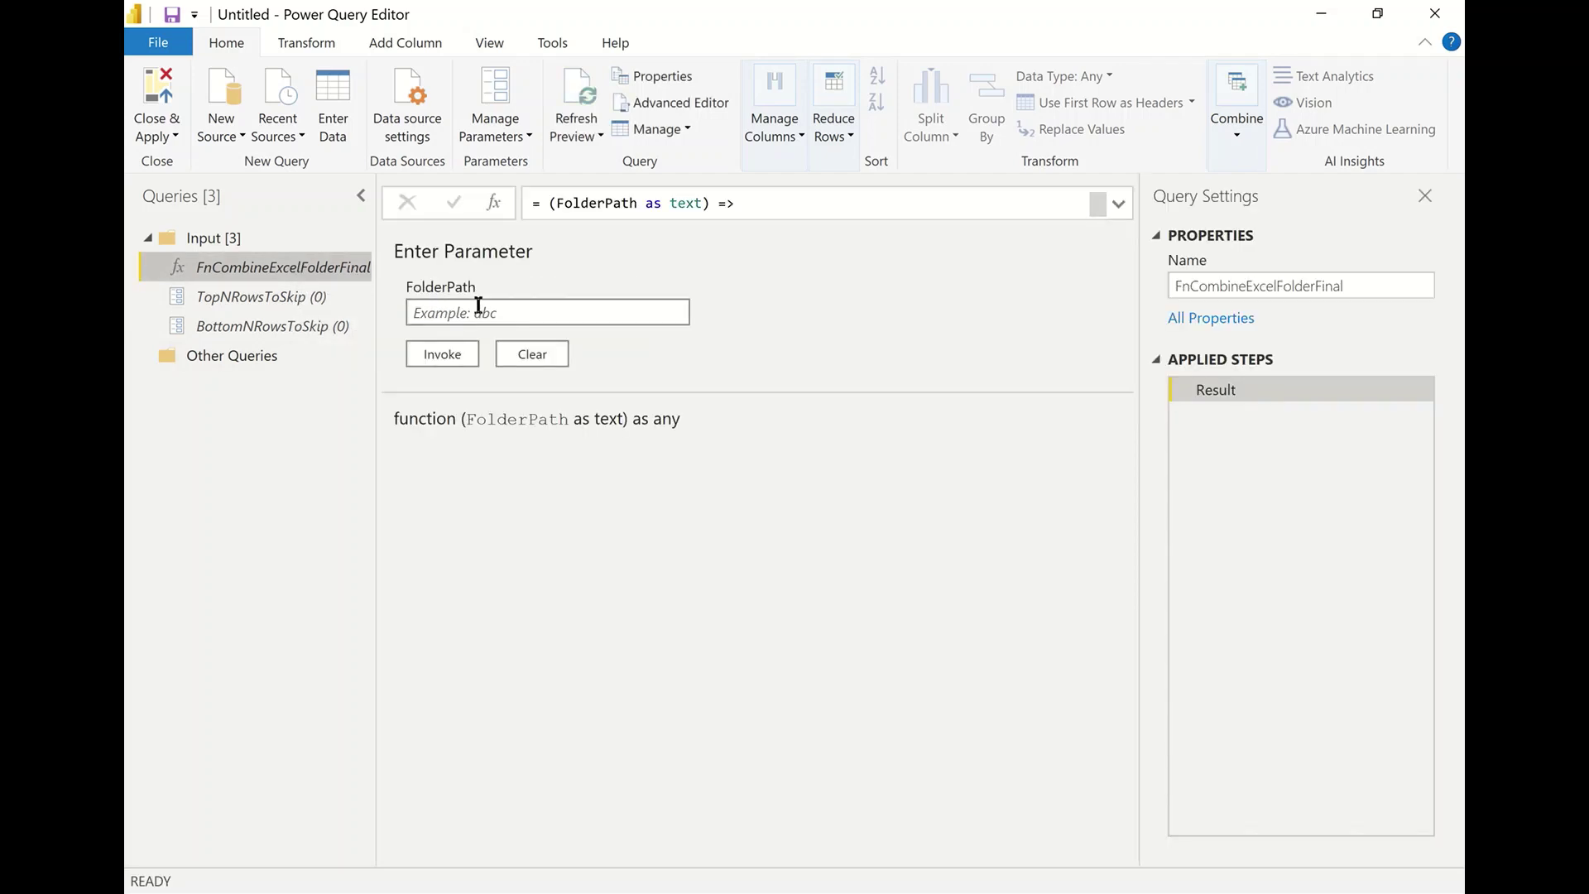
click(480, 308)
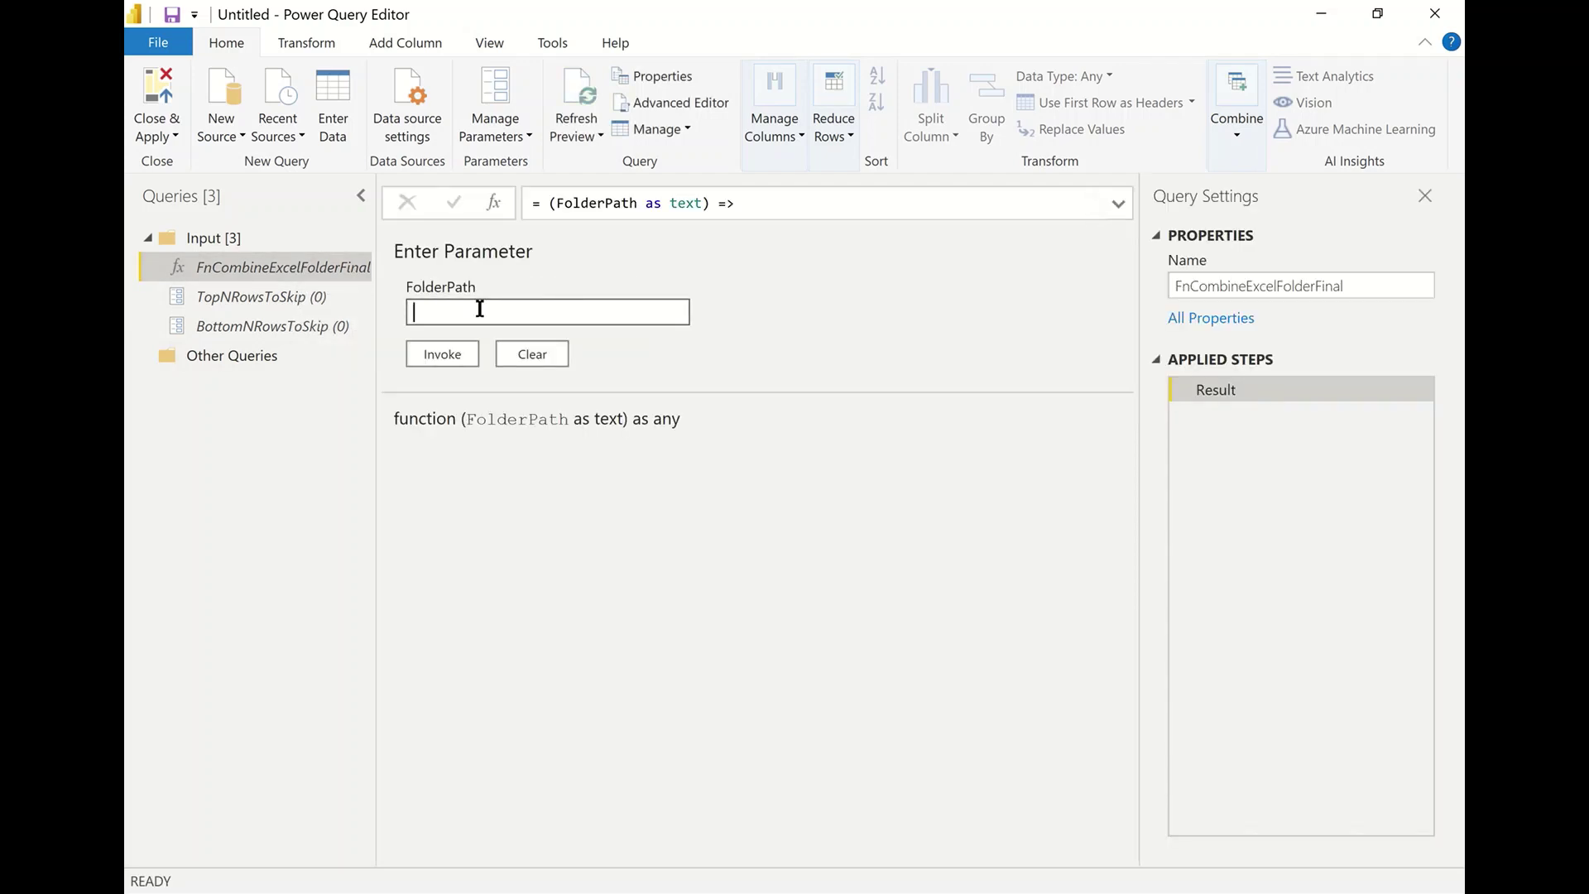
key(ctrl+v)
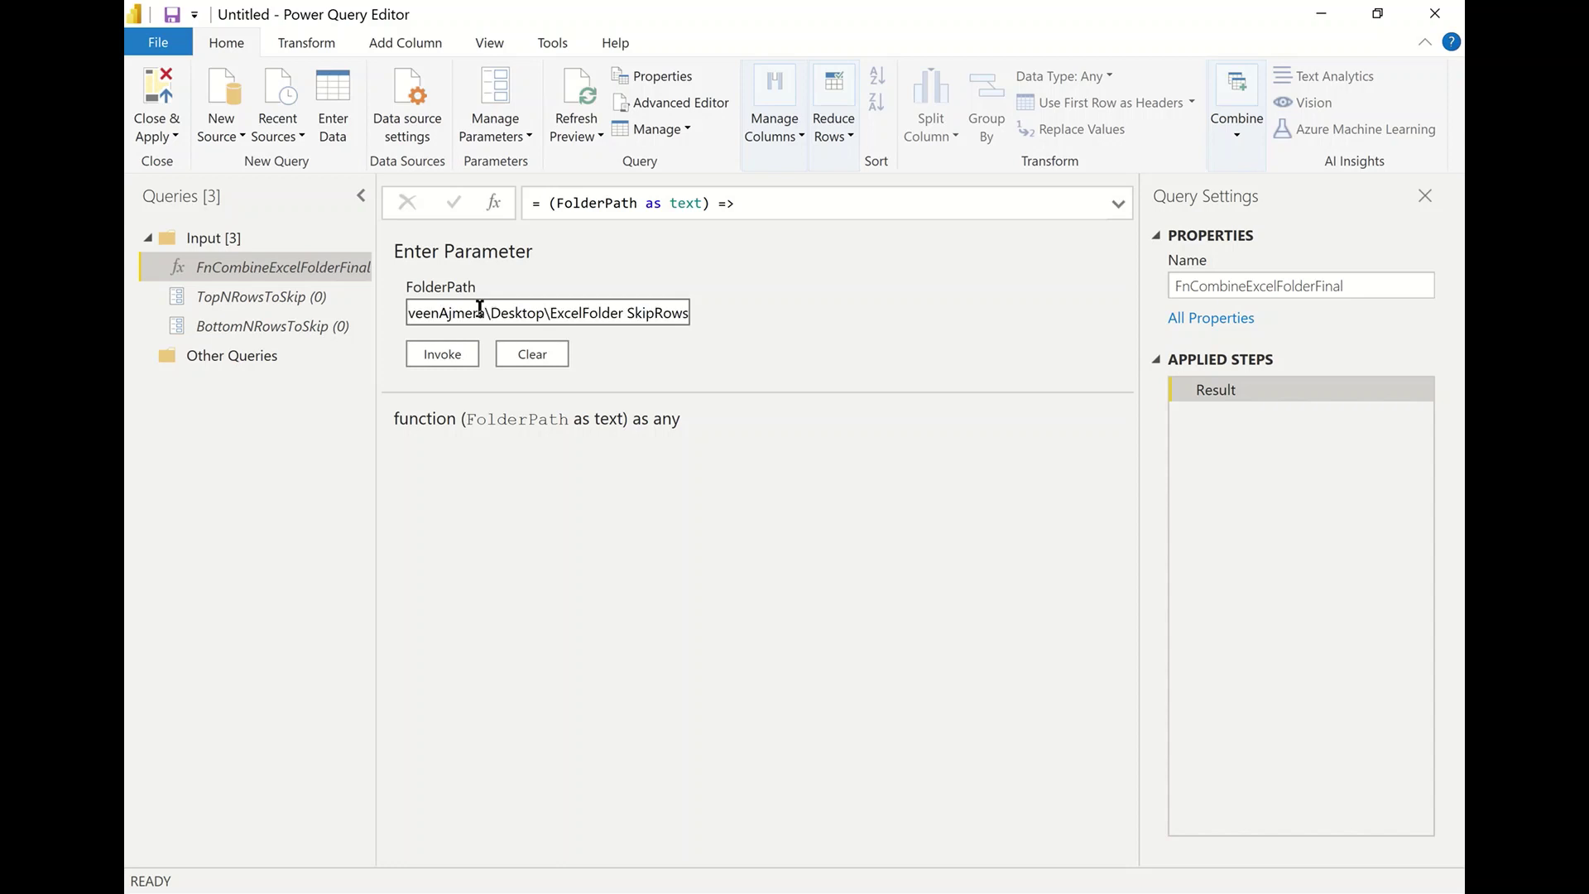
click(460, 354)
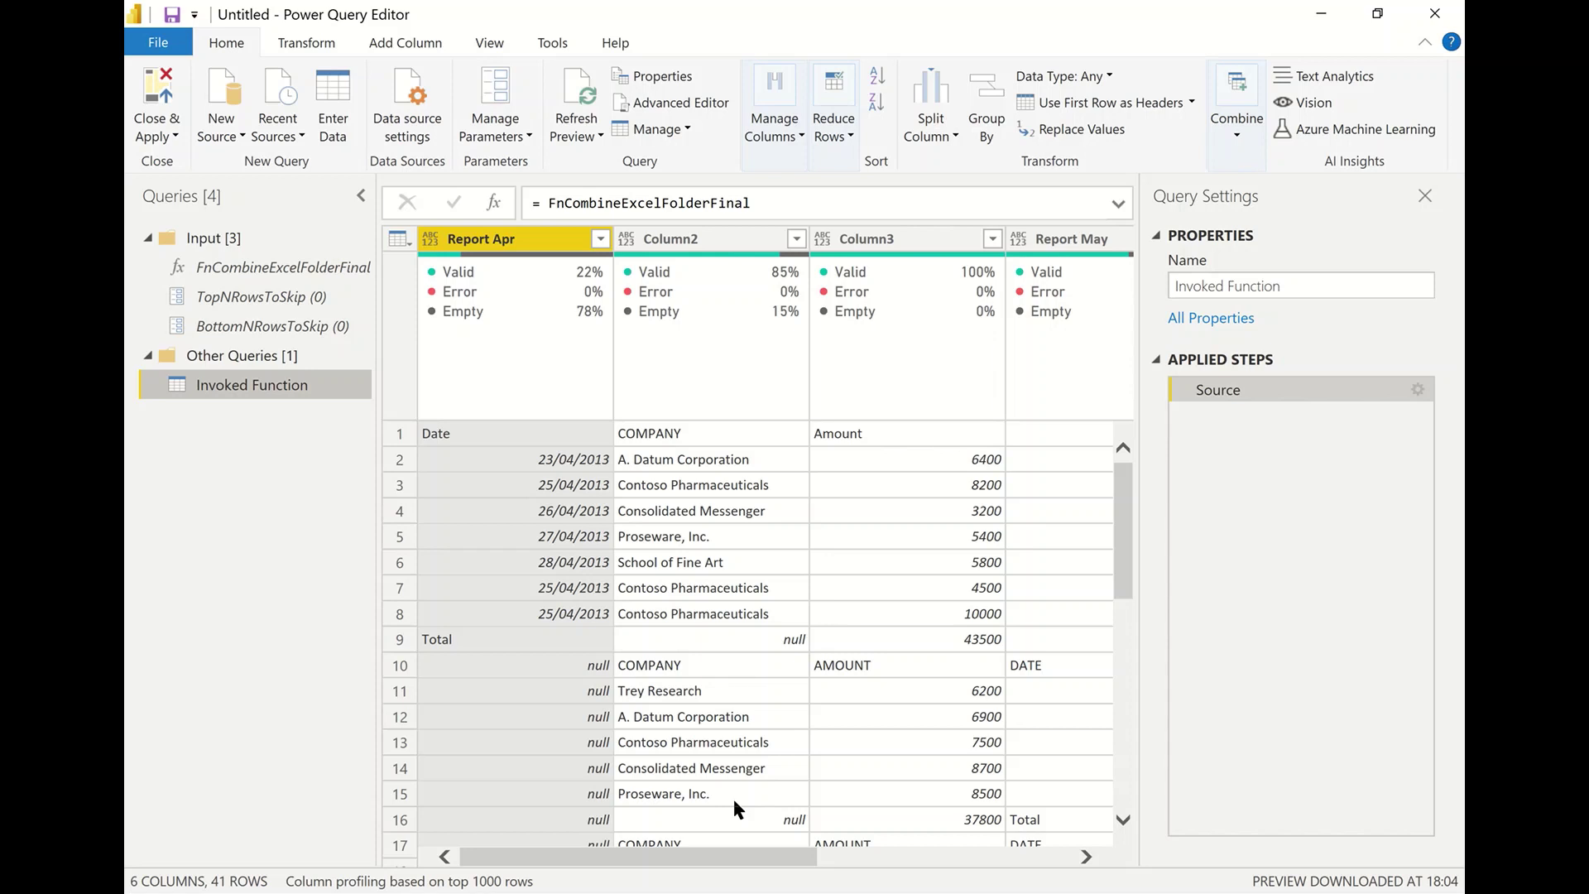
Set the TopNRowsToSkip parameter to 2 and the BottomNRowsToSkip parameter to 1
click(314, 298)
click(529, 237)
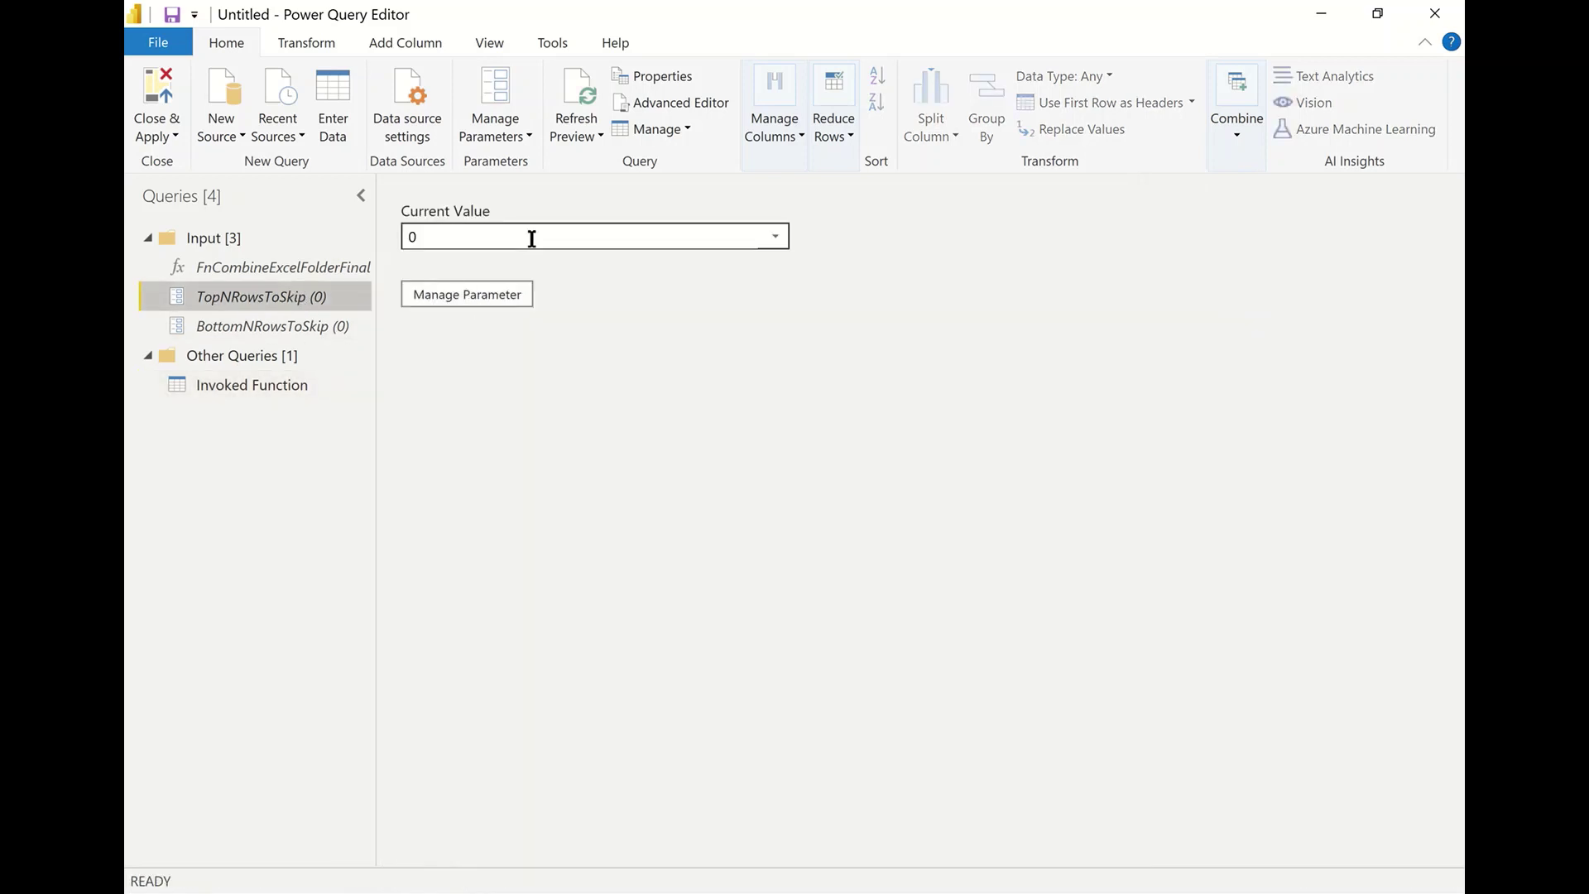
click(775, 237)
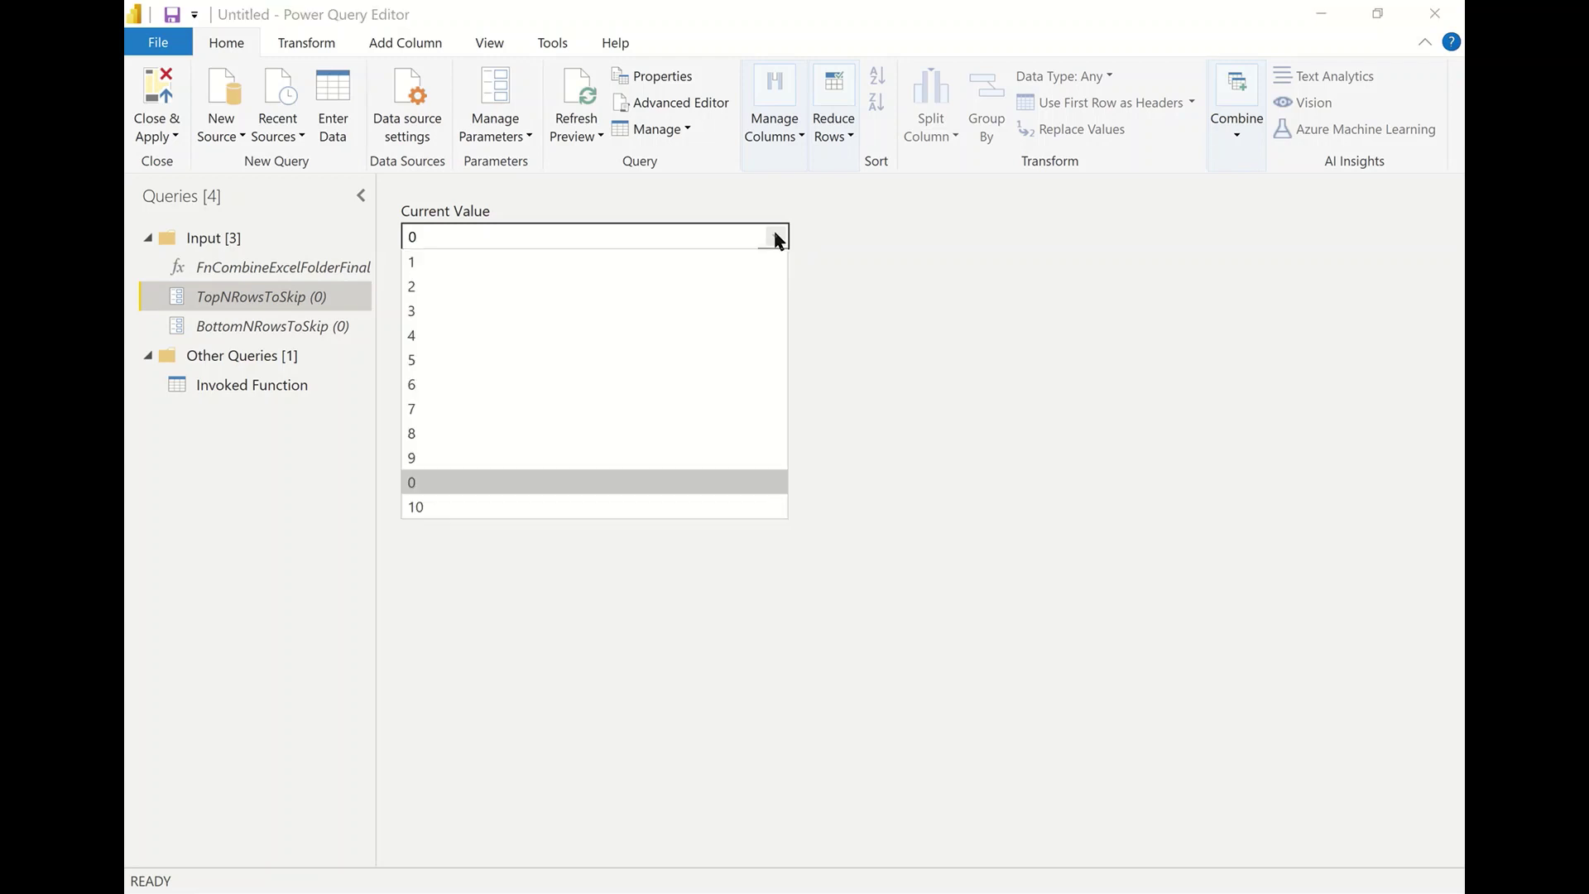
click(447, 291)
click(340, 322)
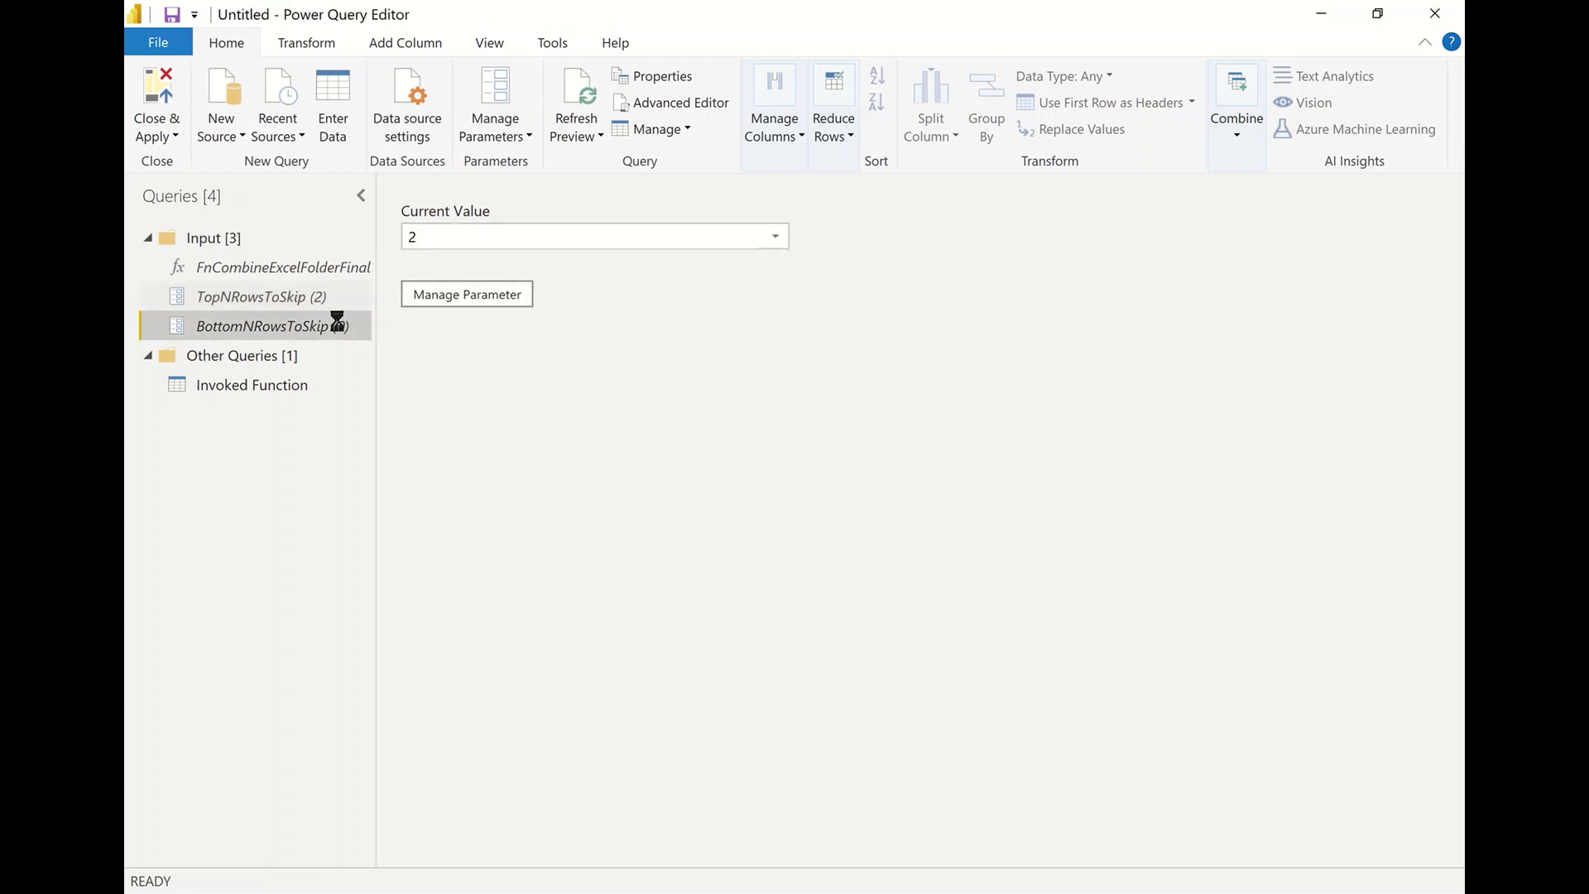
click(775, 237)
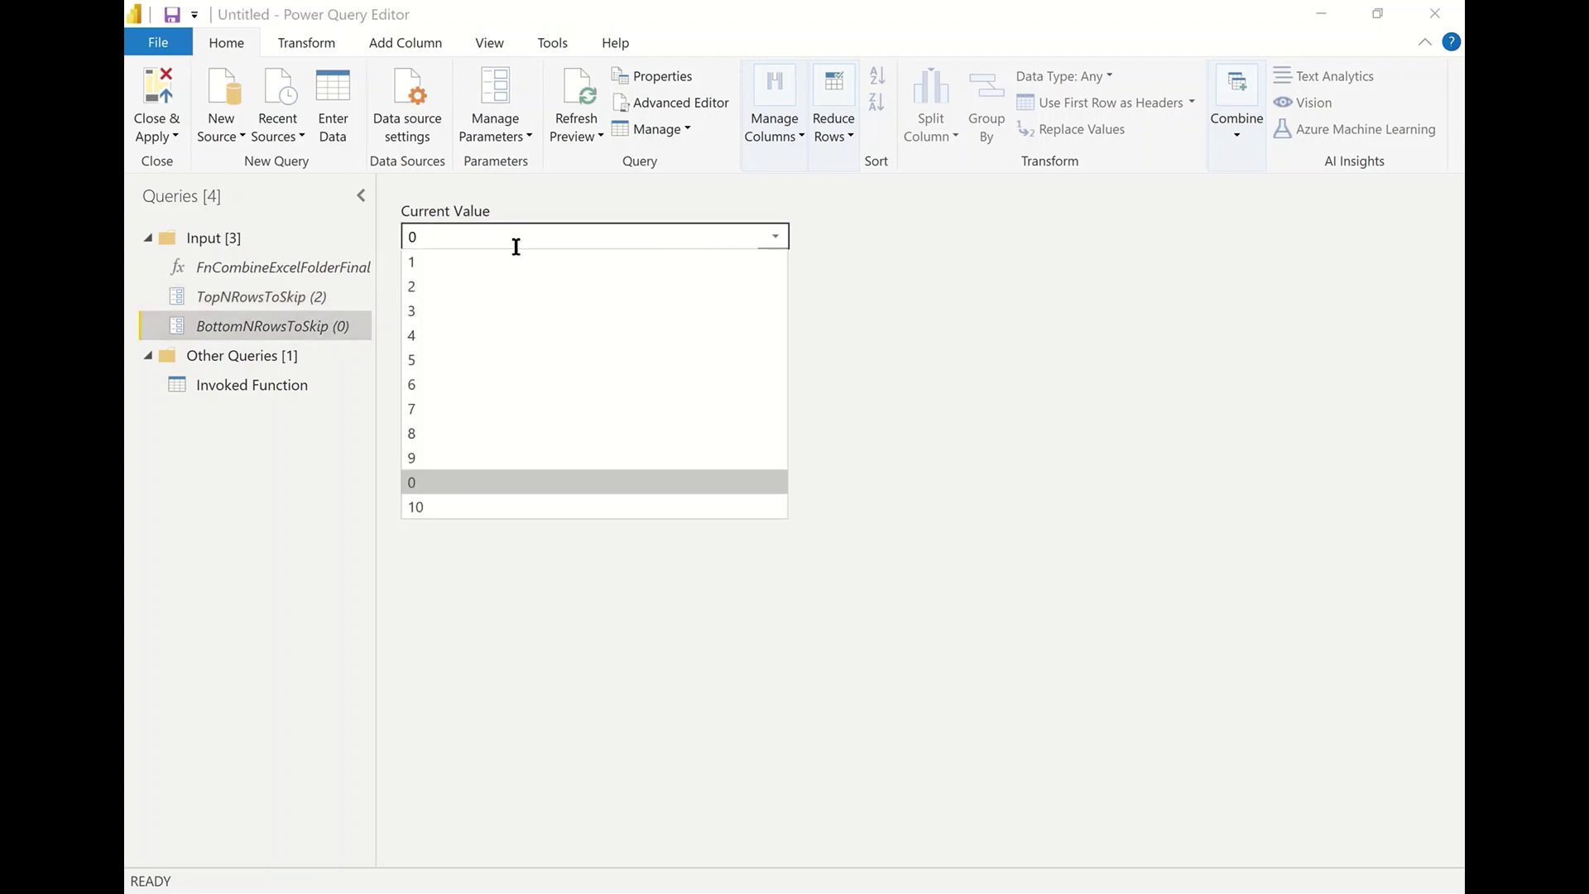
click(443, 268)
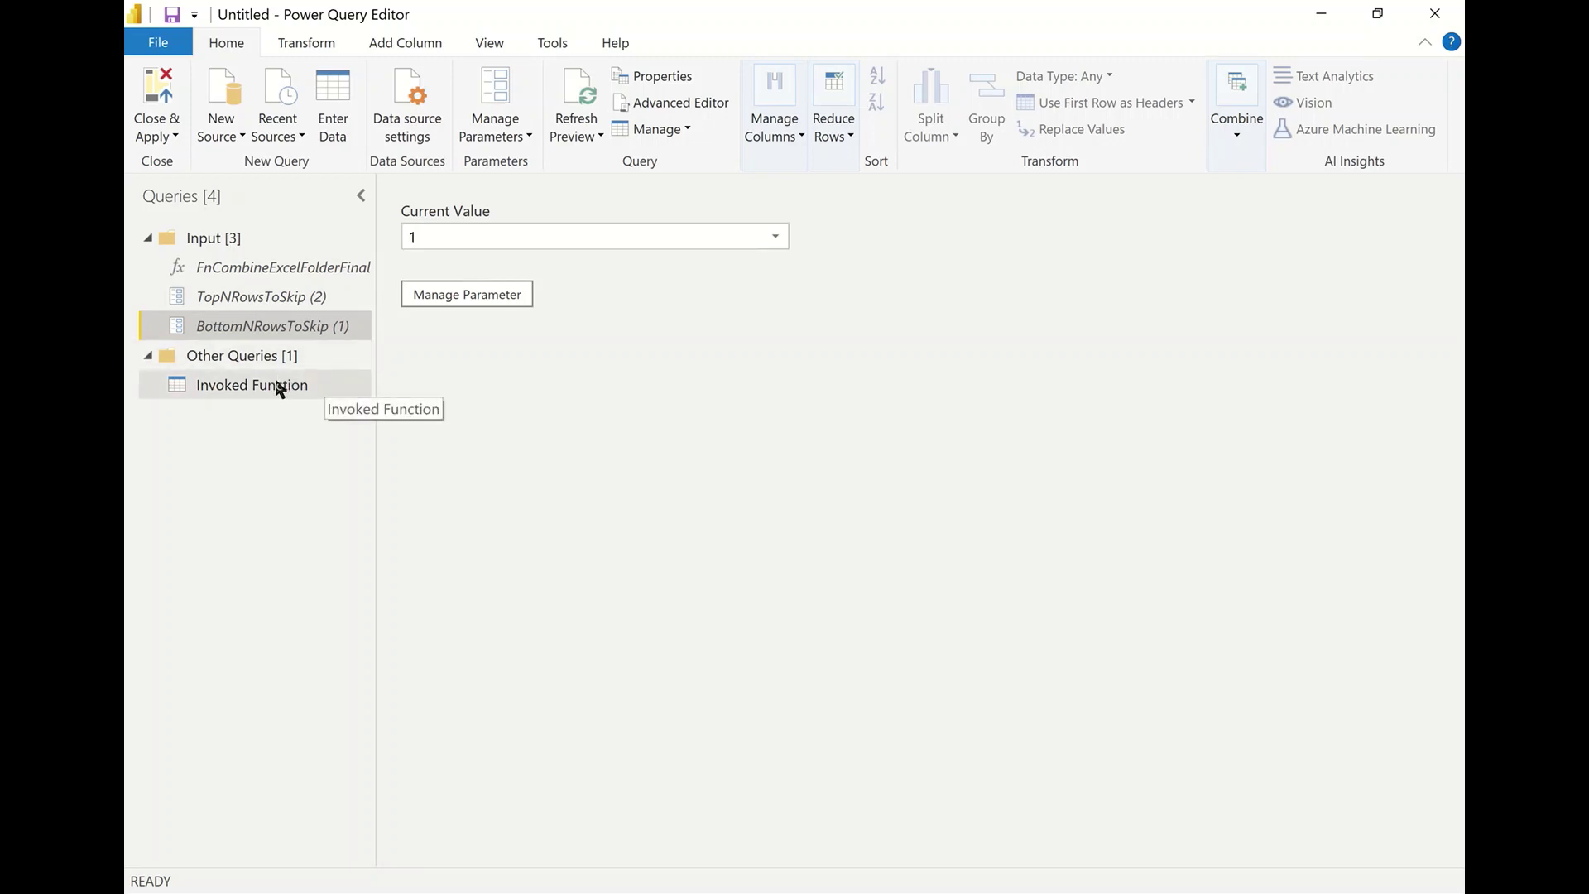
Look through the combined rows and column headers of the refreshed Invoked Function query
click(278, 383)
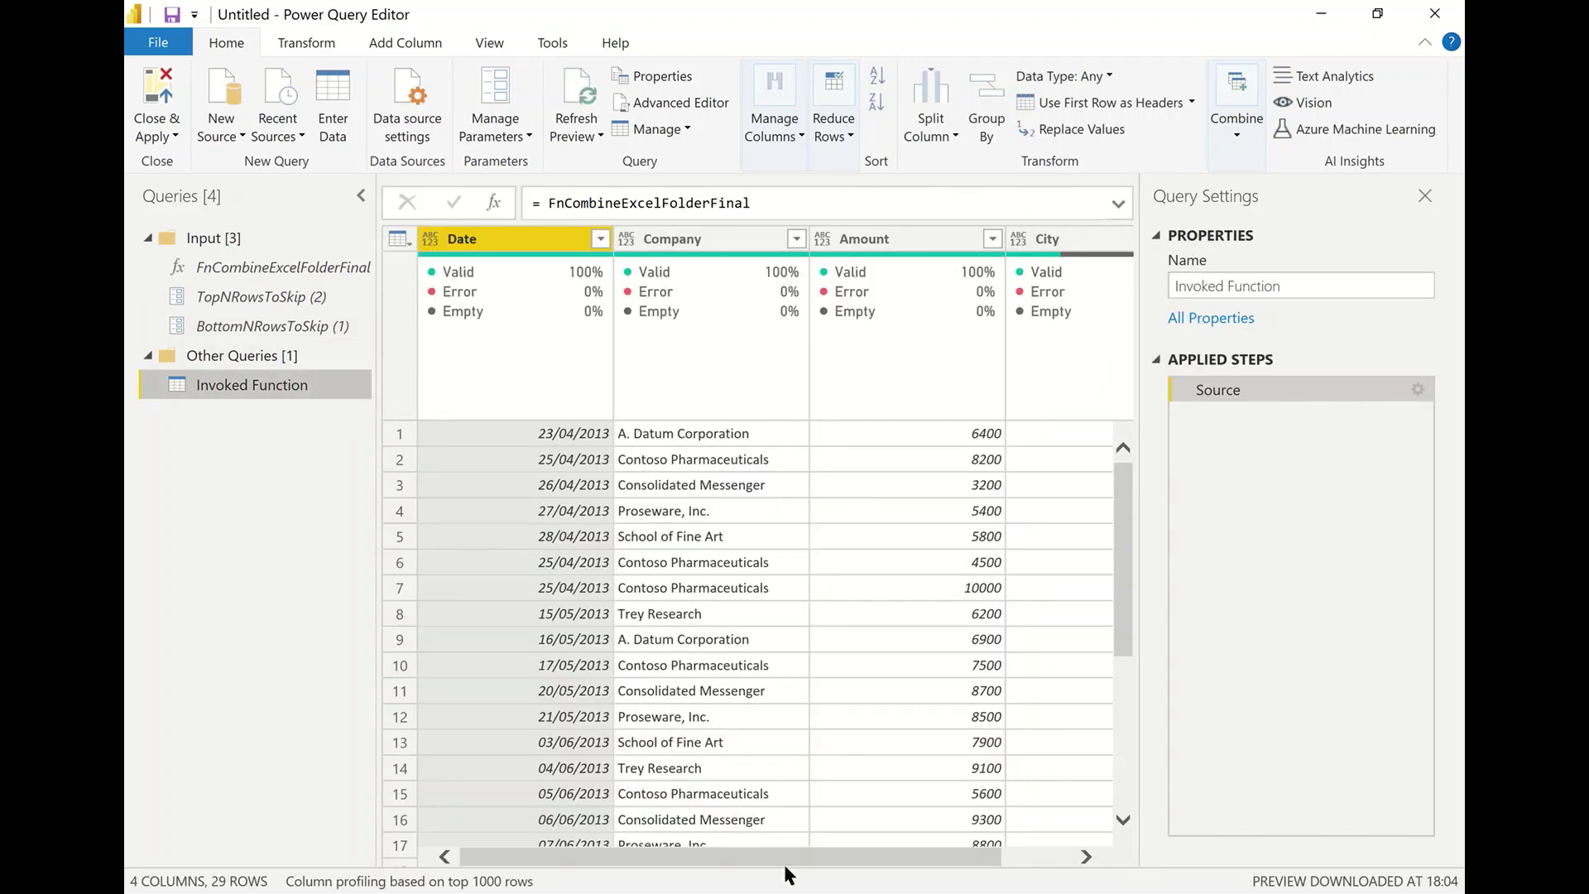
drag(793, 859, 995, 862)
scroll(781, 415, down, 4)
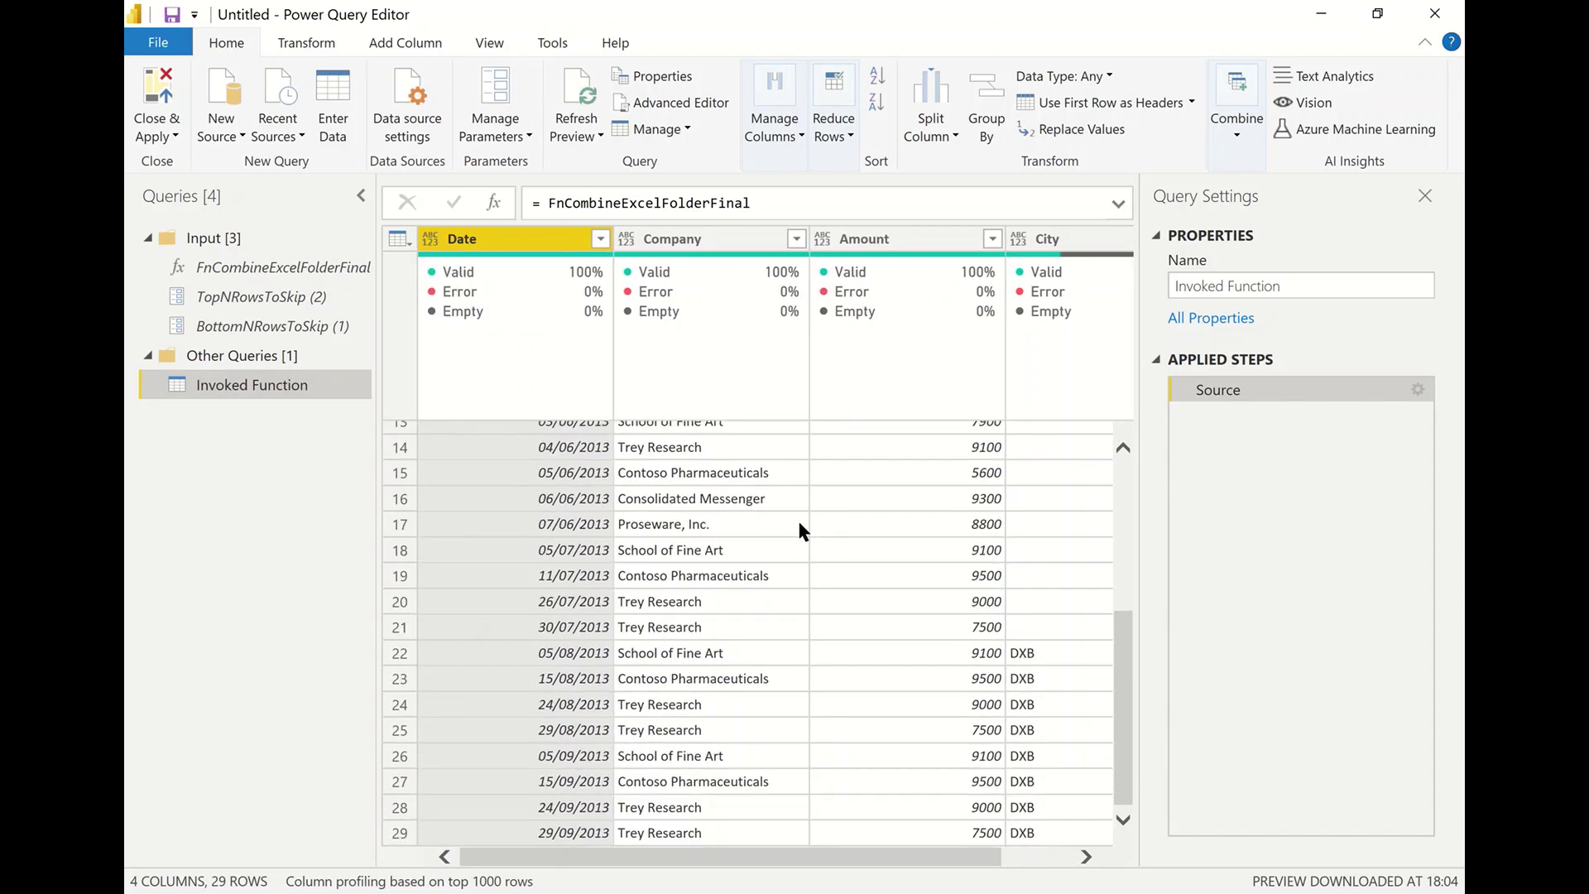
scroll(832, 553, up, 4)
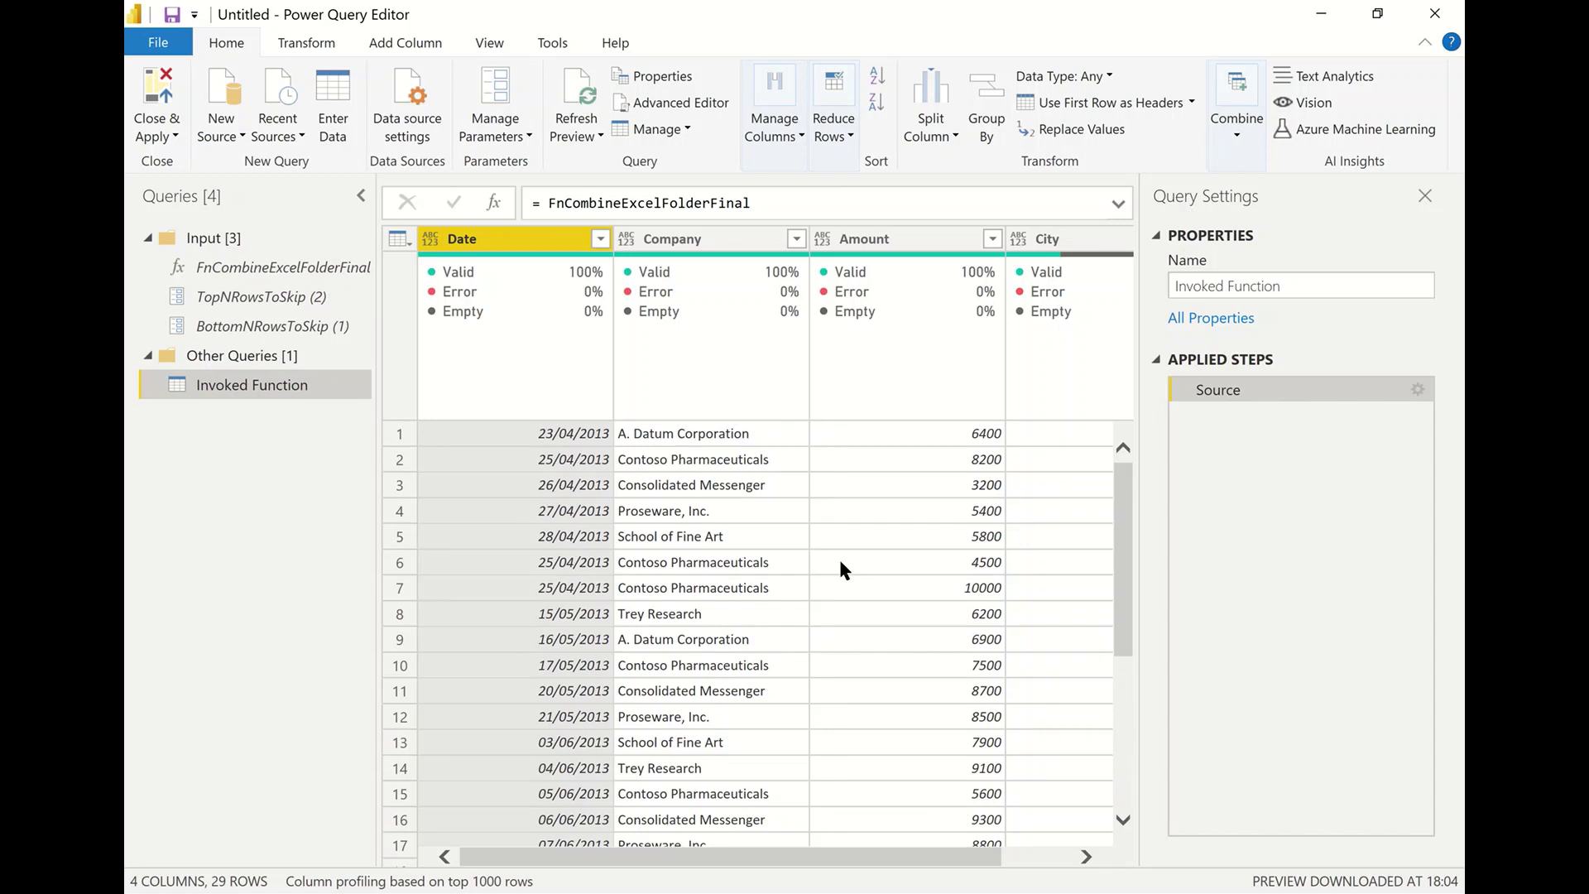
Delete the Invoked Function query and confirm its removal
right_click(271, 387)
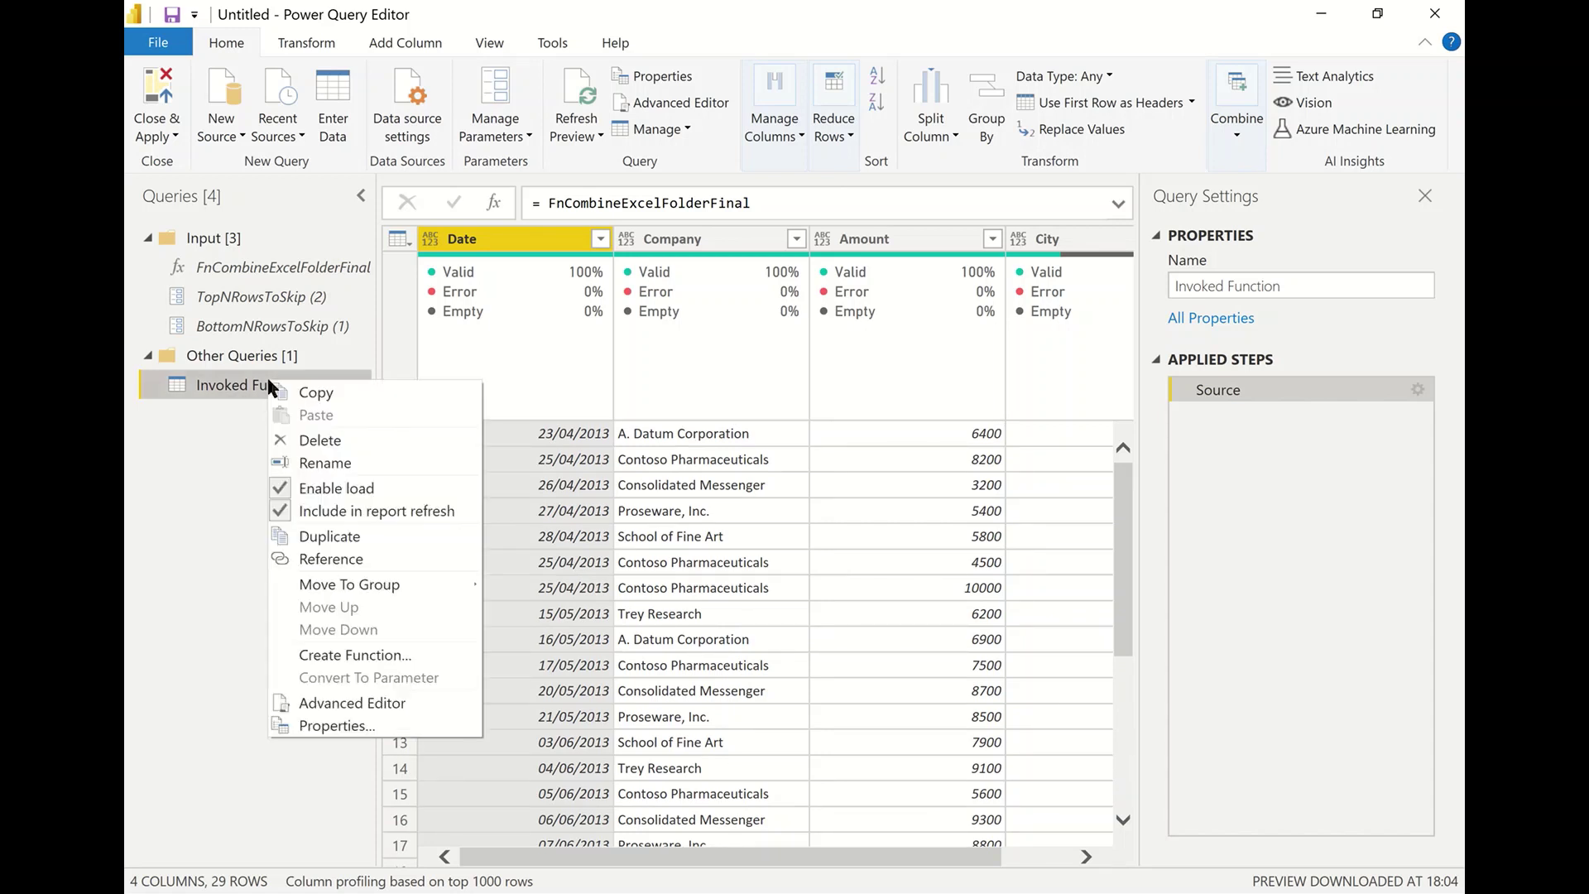
click(320, 439)
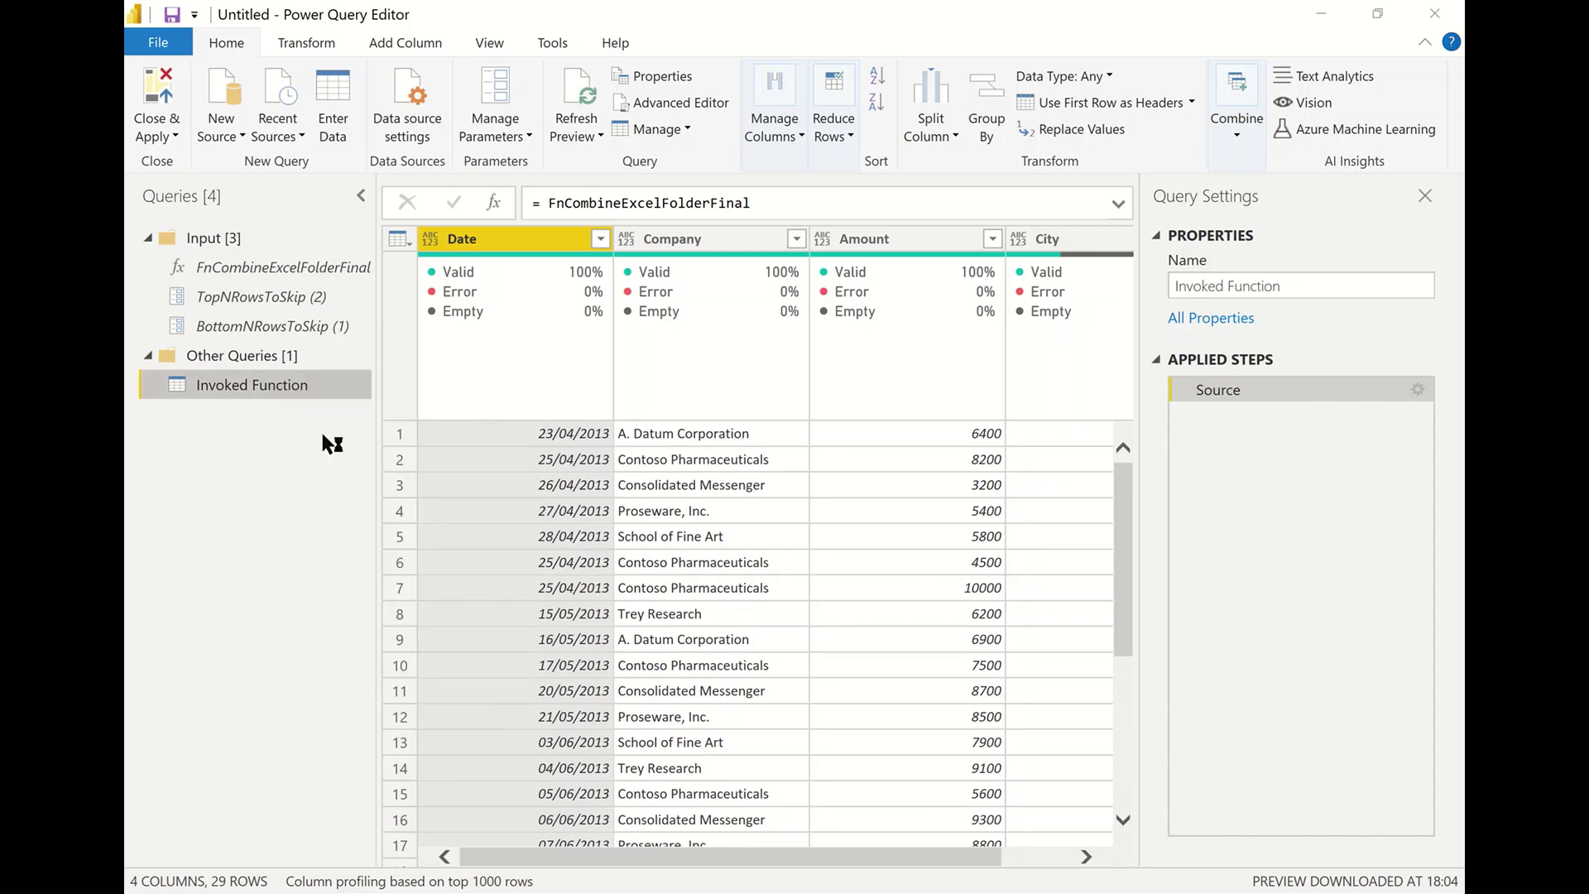
click(930, 489)
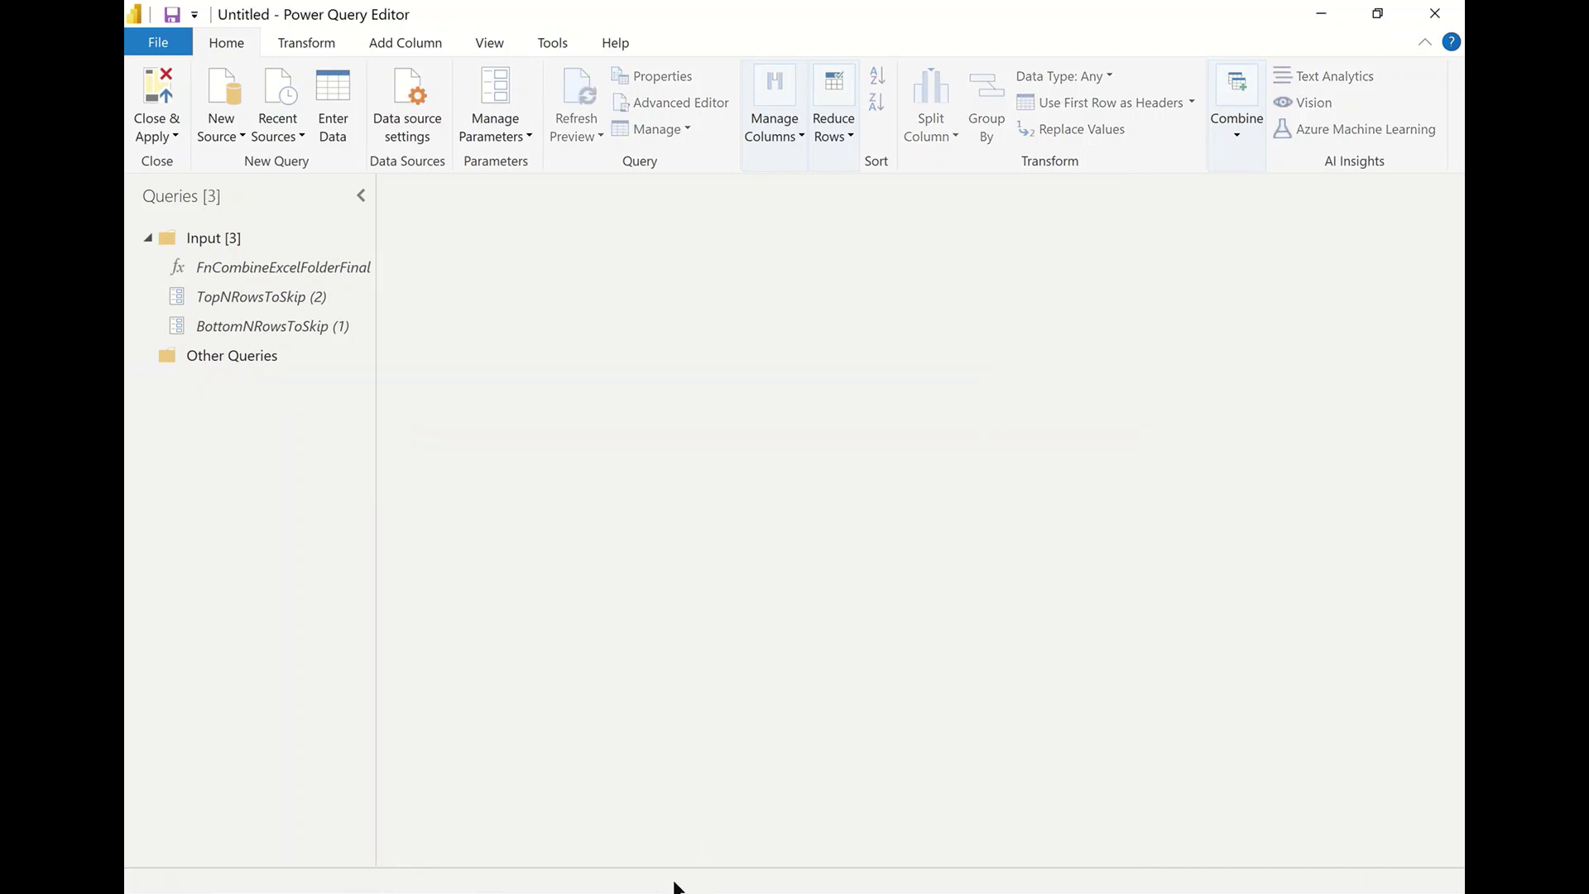
In File Explorer, open Sales 042013 from Excel Folder Column Name without Proper Case, examine the header capitalisation, and close the workbook
click(674, 887)
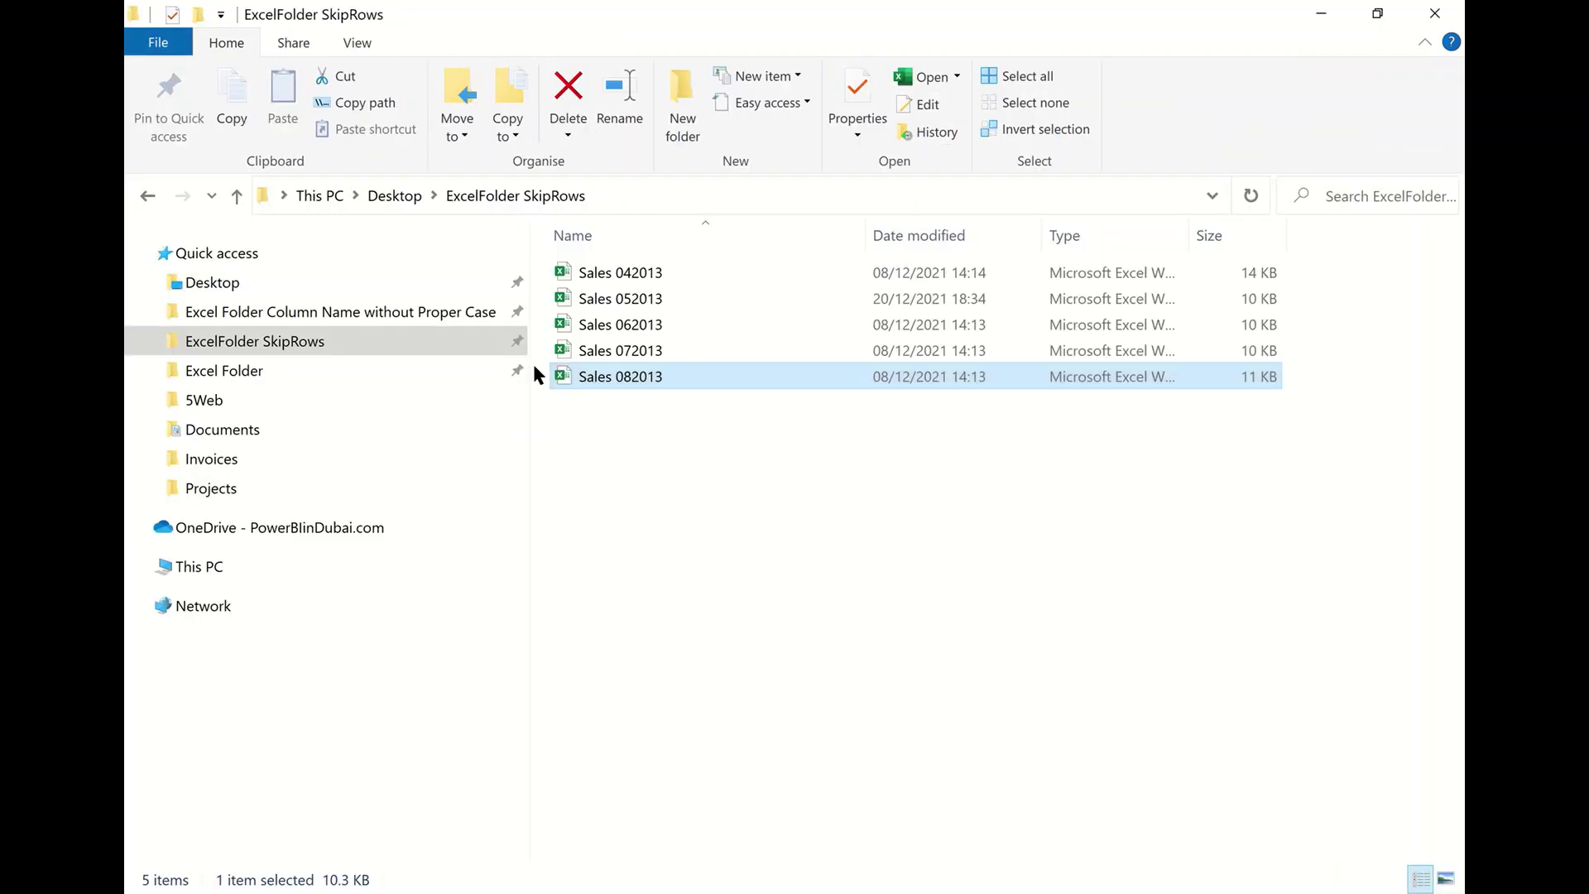
click(400, 317)
double_click(656, 274)
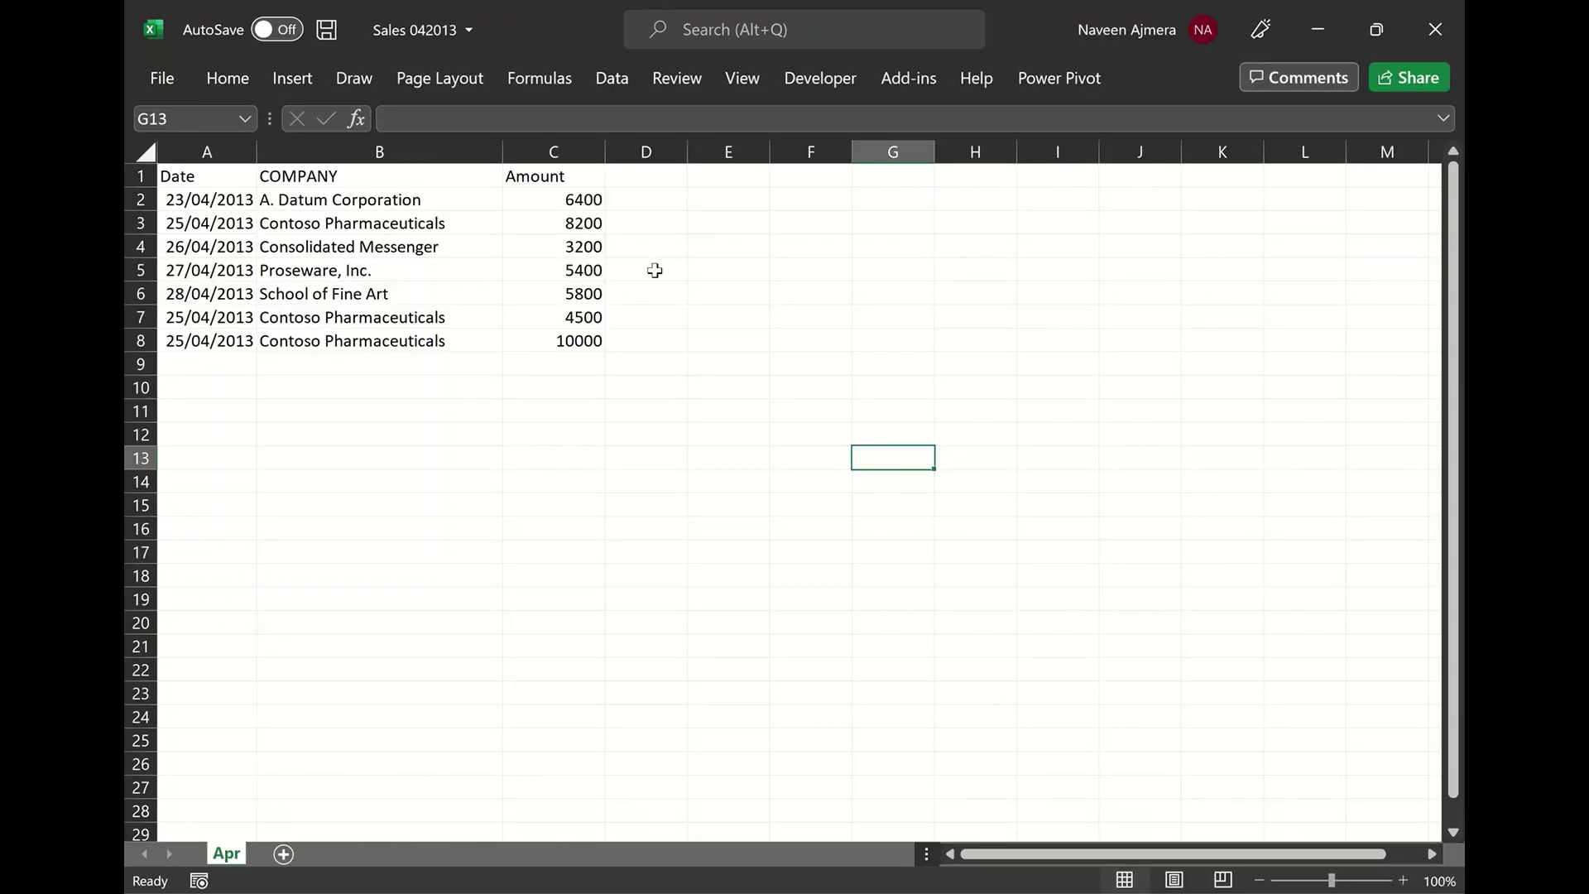
click(540, 177)
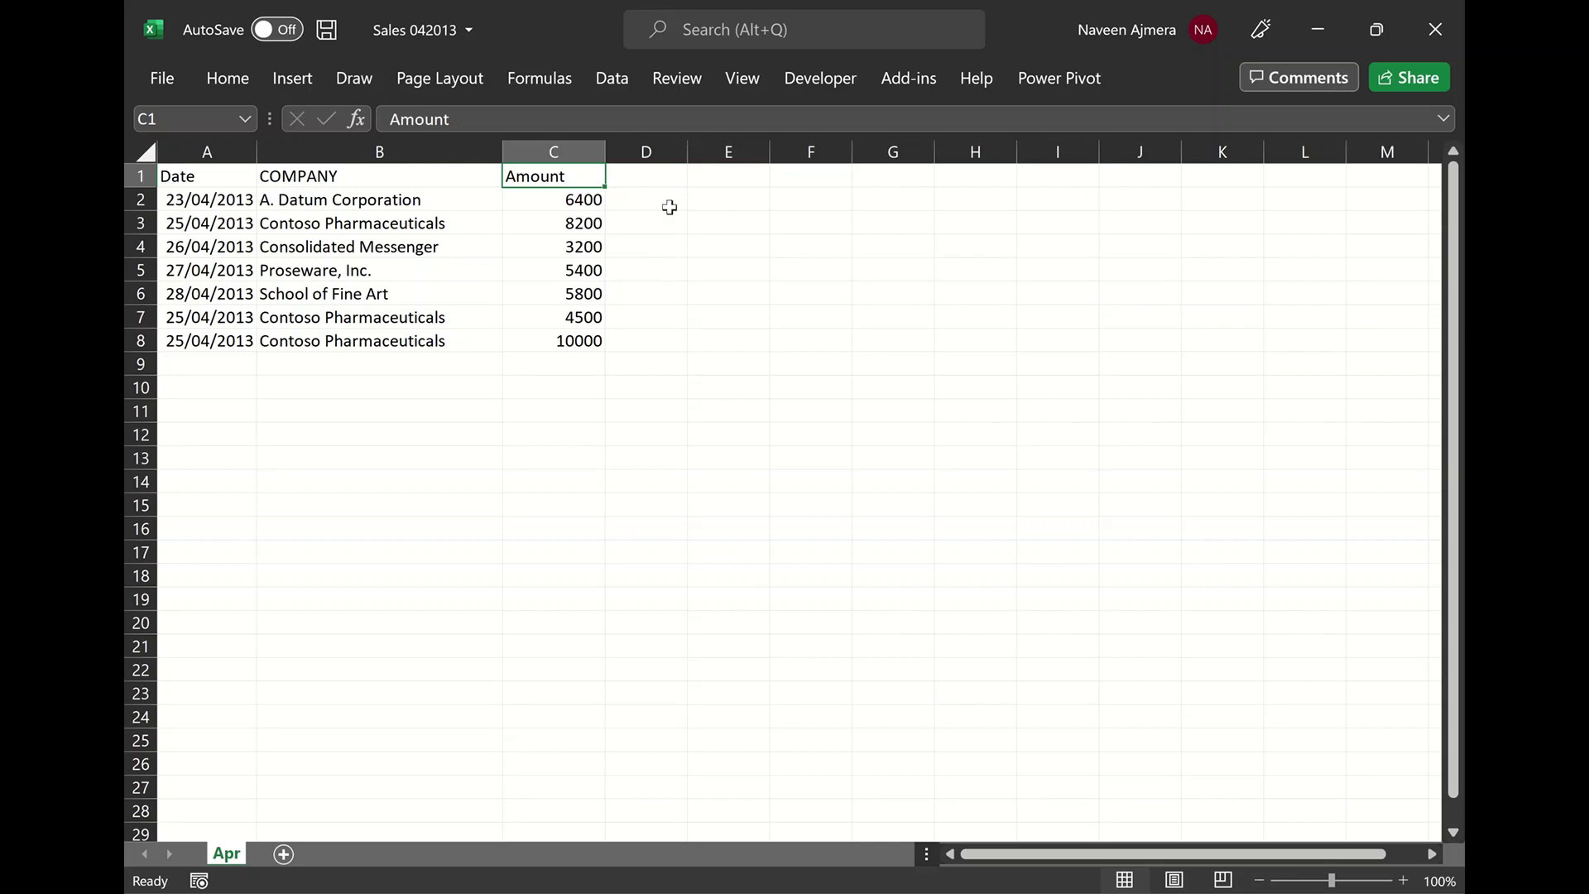
click(1434, 28)
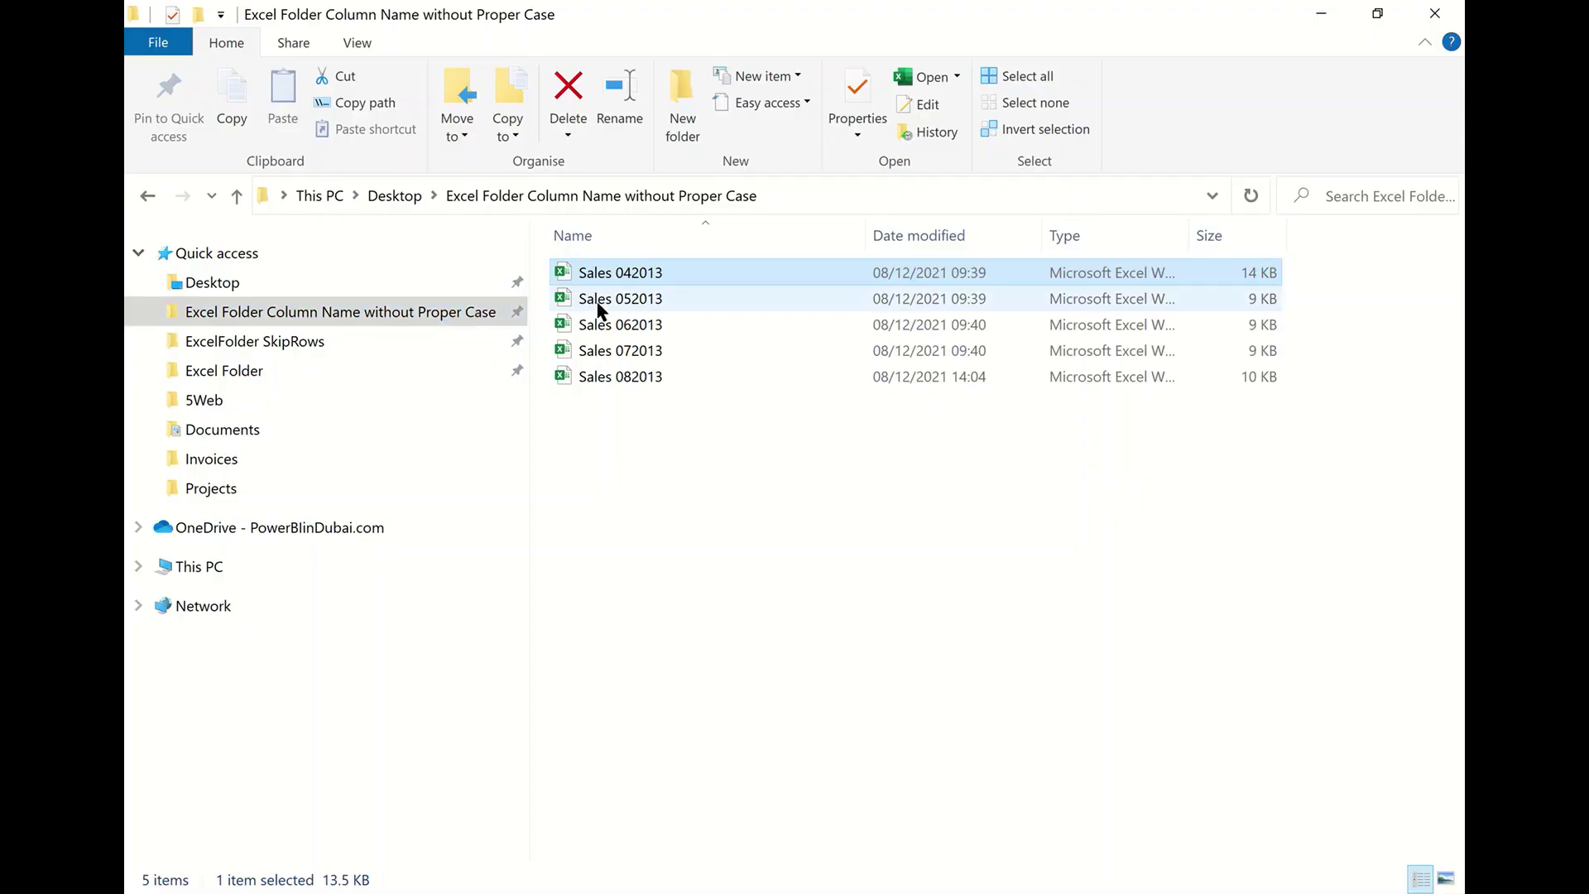
Open Sales 052013 from the same folder, examine the capitalisation of its column headers, and close the workbook
click(597, 304)
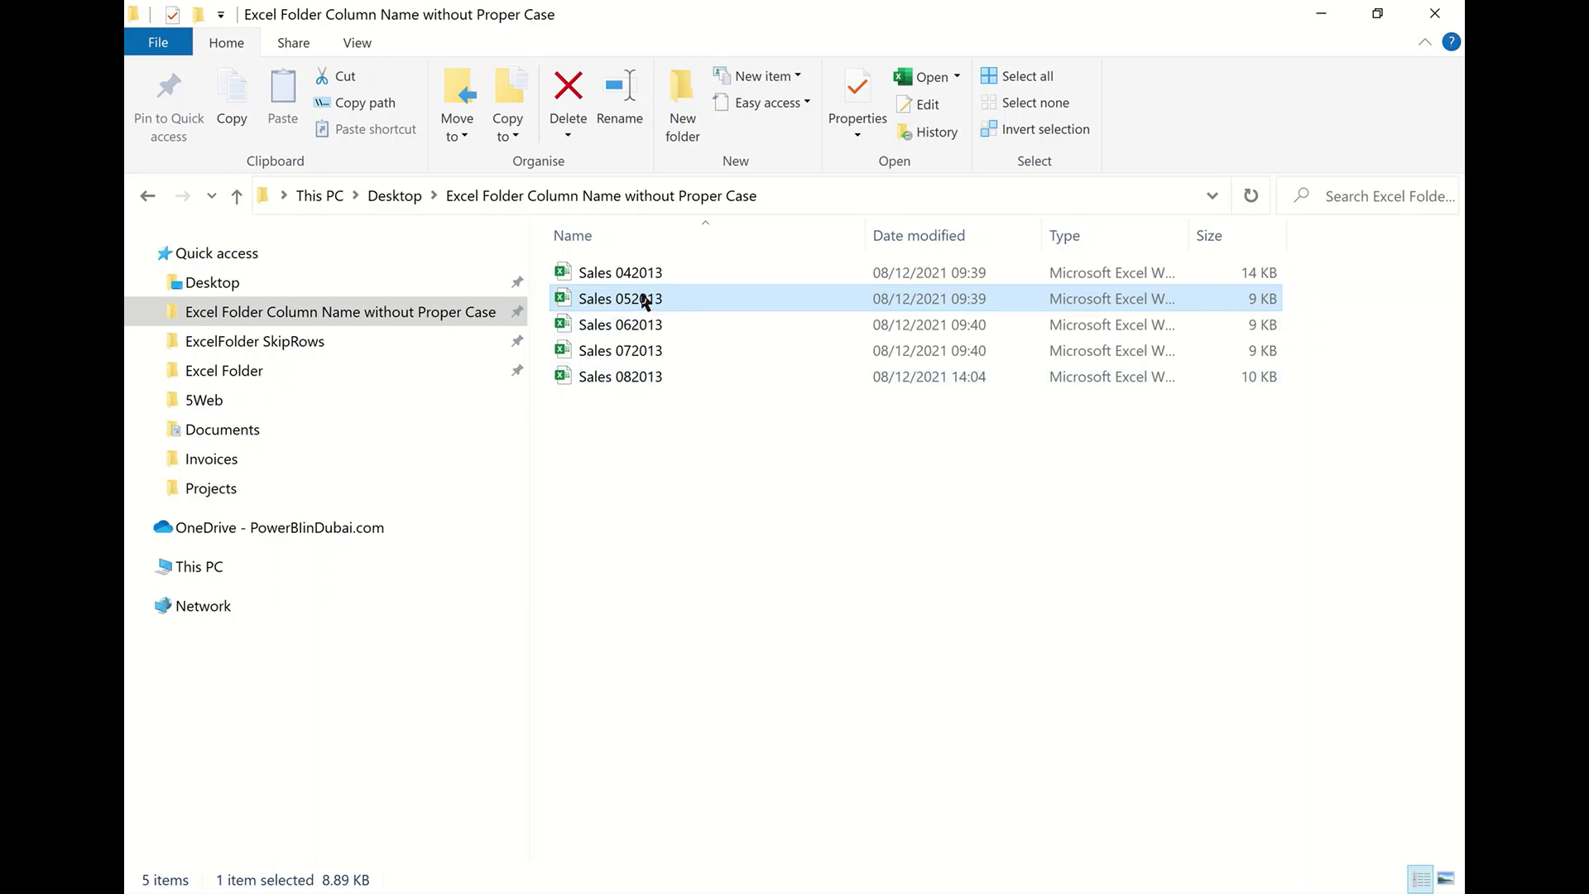
double_click(644, 301)
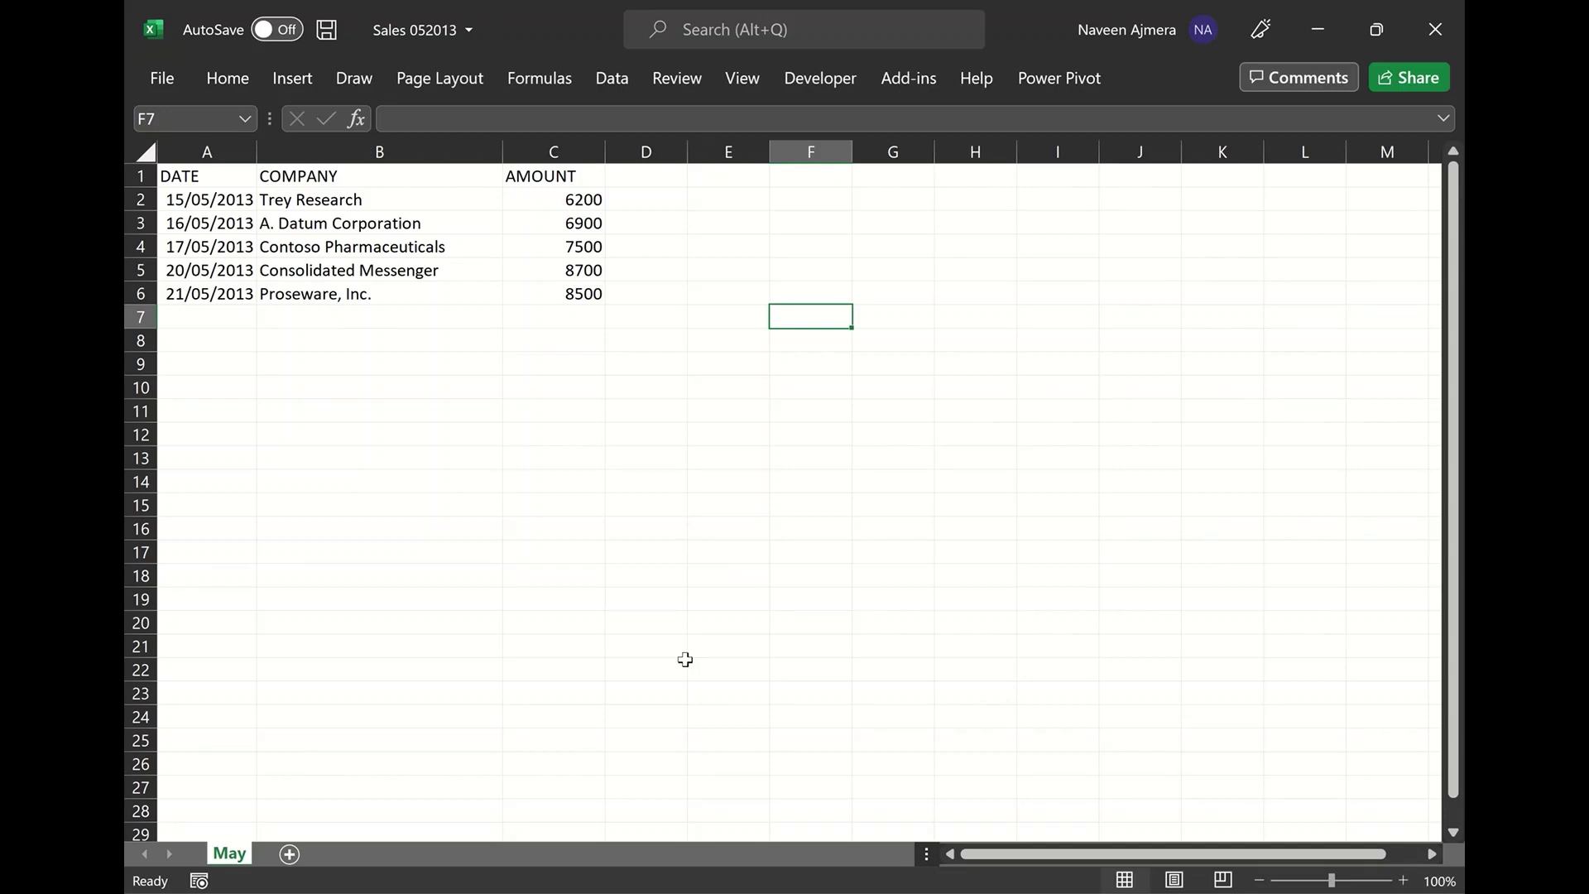
click(559, 178)
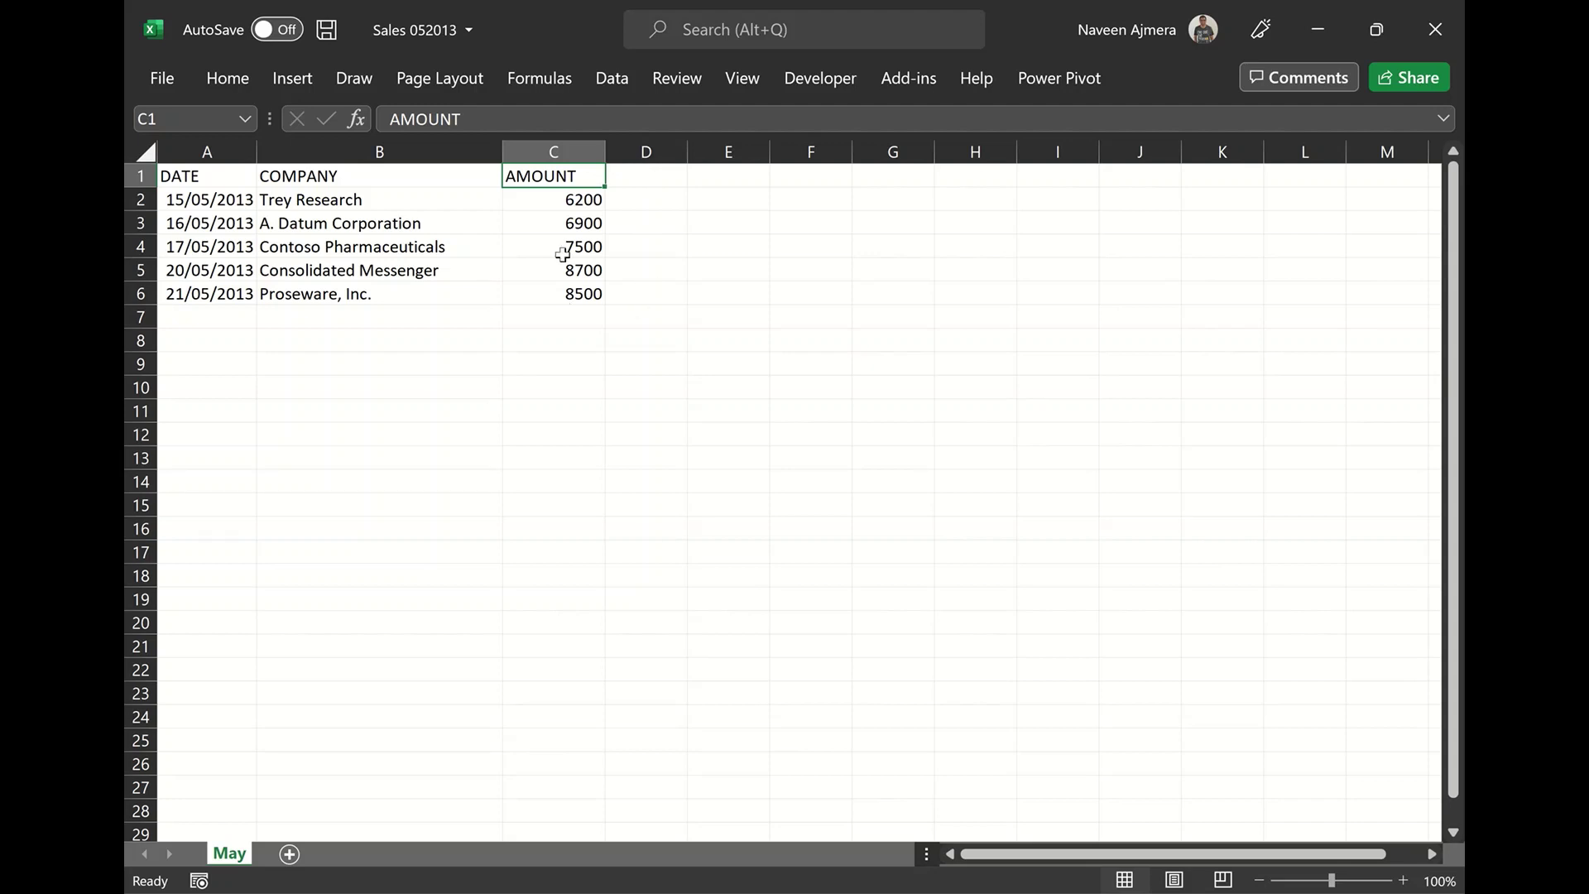
click(1418, 33)
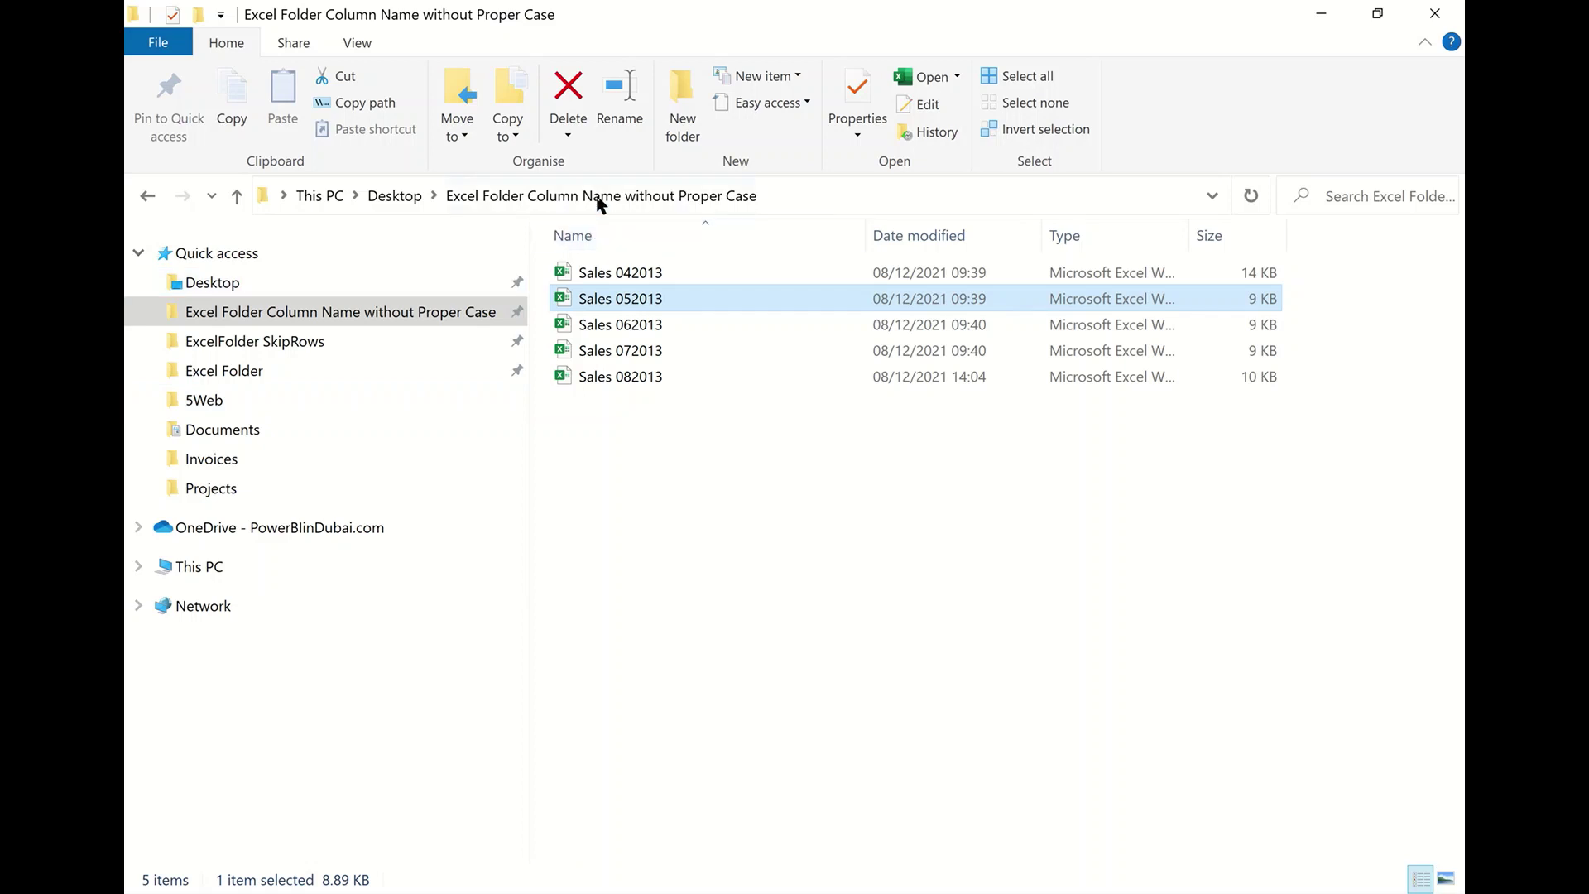
Copy the Excel Folder Column Name without Proper Case address as text and invoke FnCombineExcelFolderFinal in Power Query Editor with it as FolderPath
right_click(597, 198)
click(681, 232)
key(alt+Tab)
click(327, 277)
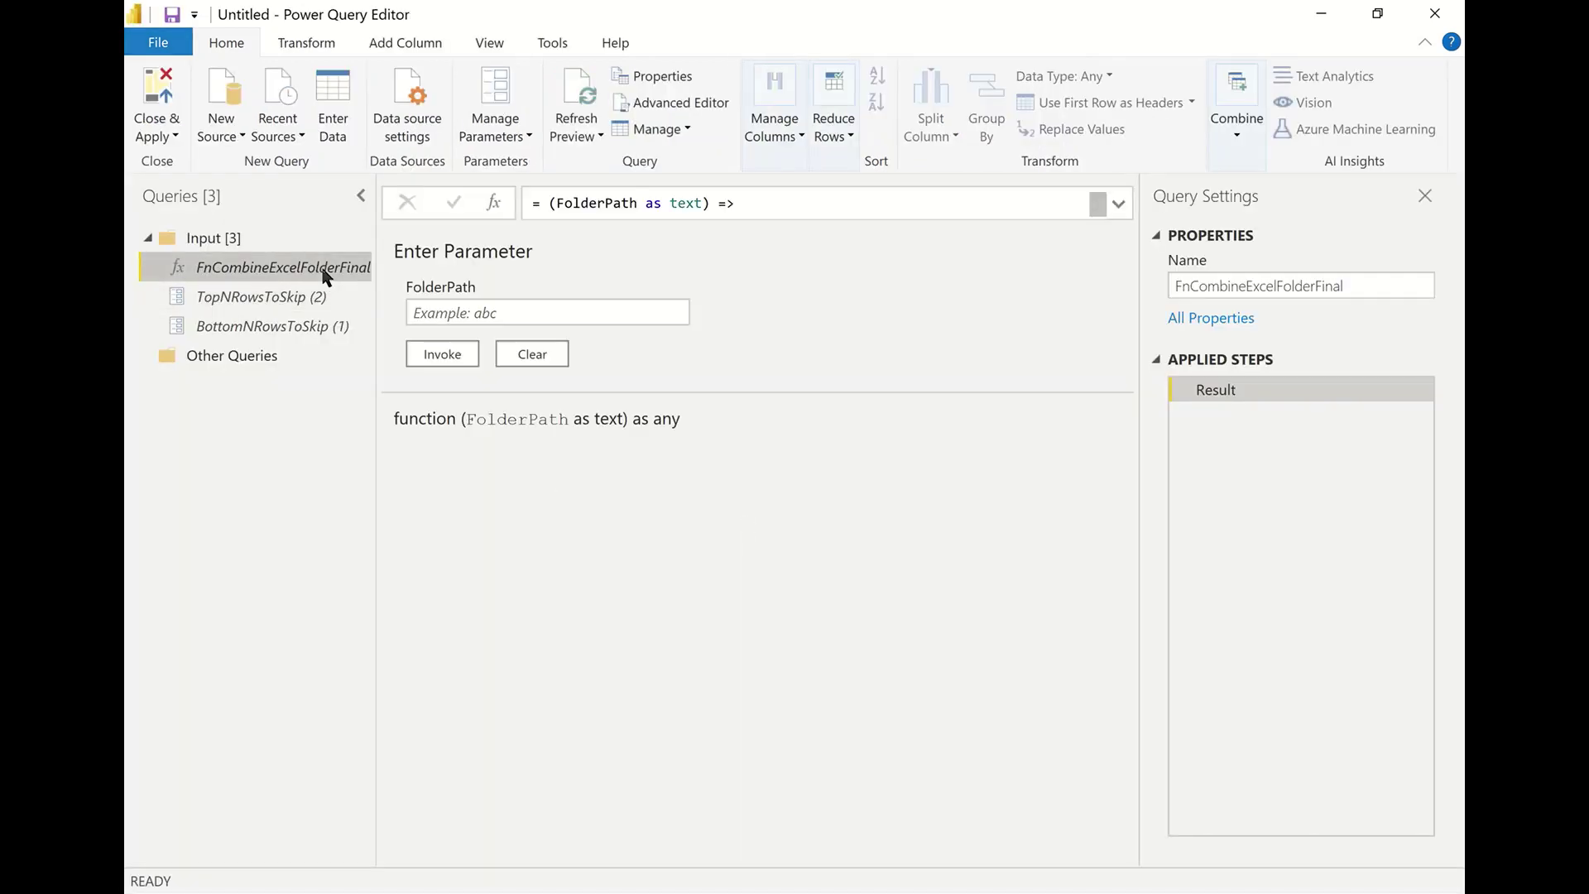
click(512, 311)
key(ctrl+v)
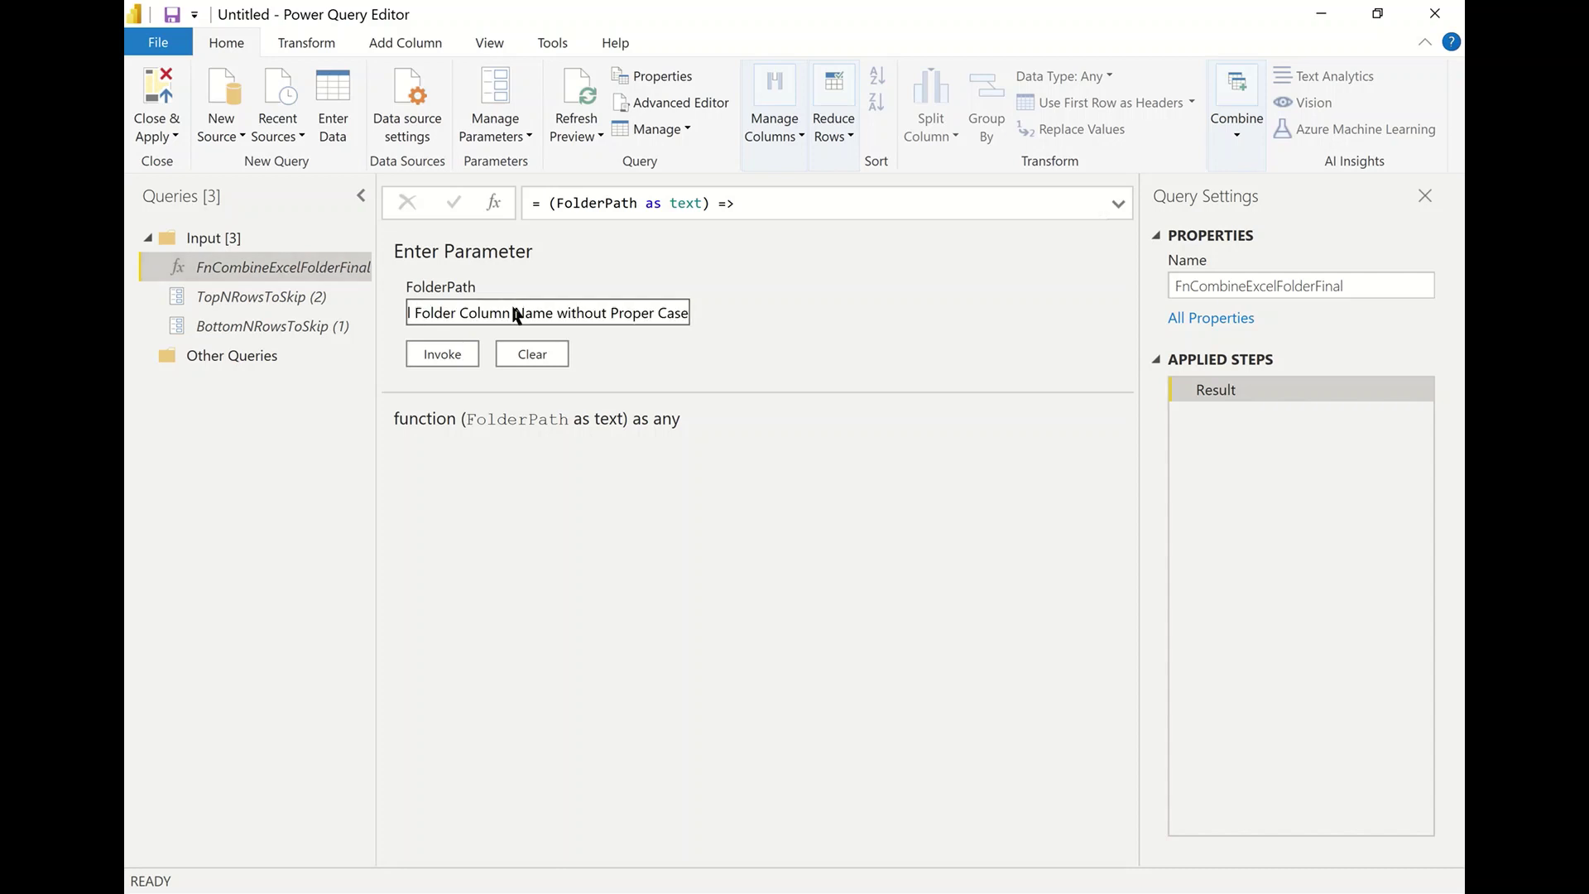
click(442, 354)
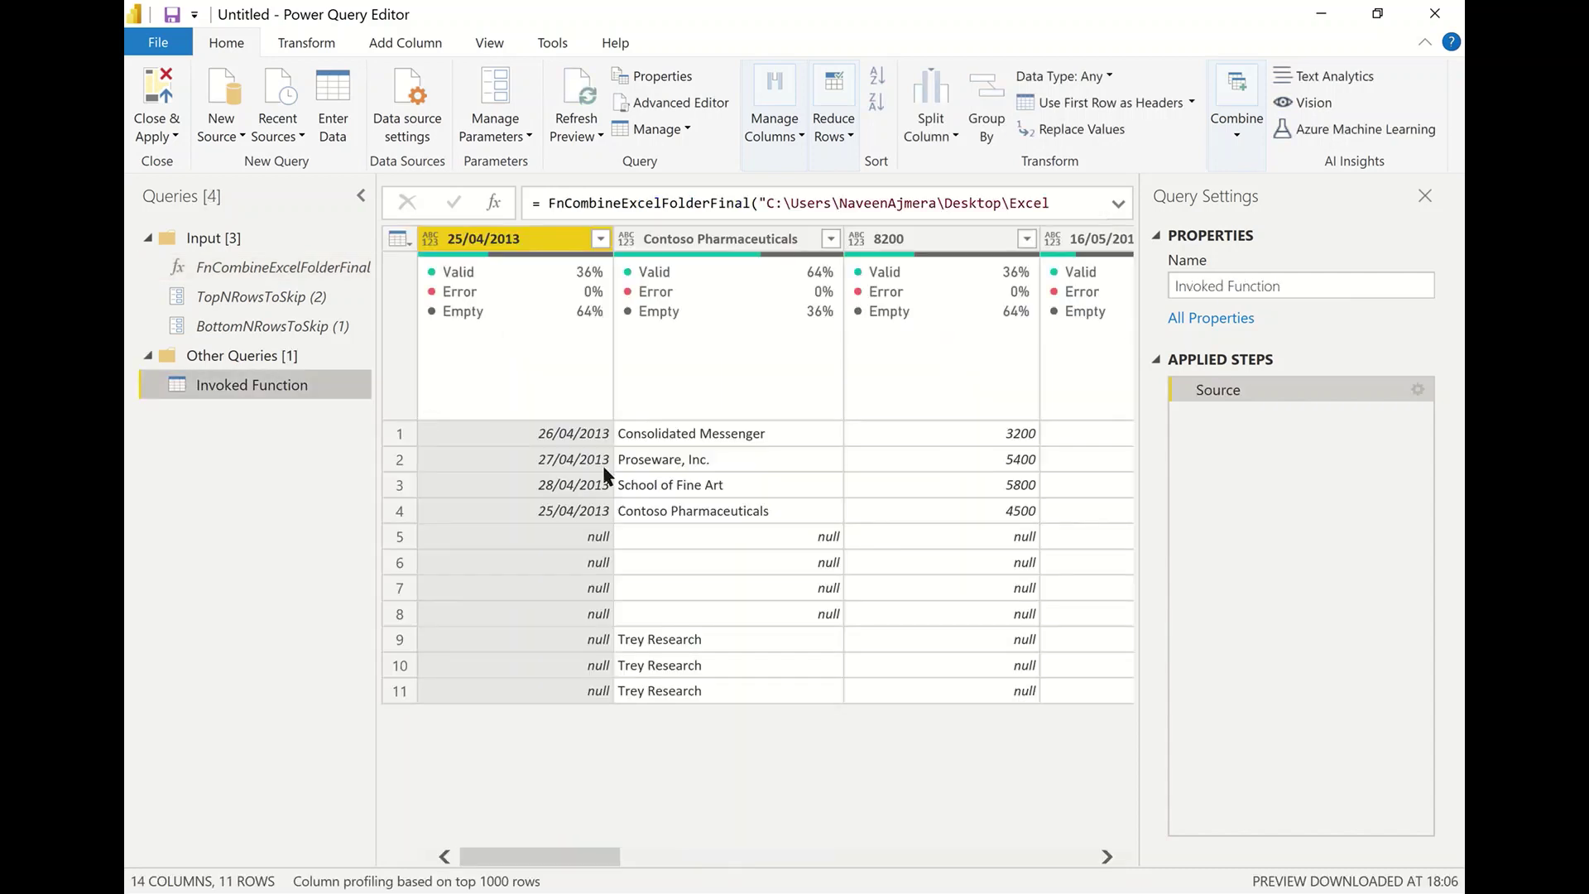
Set both TopNRowsToSkip and BottomNRowsToSkip to 0 and review the refreshed Invoked Function query
click(305, 307)
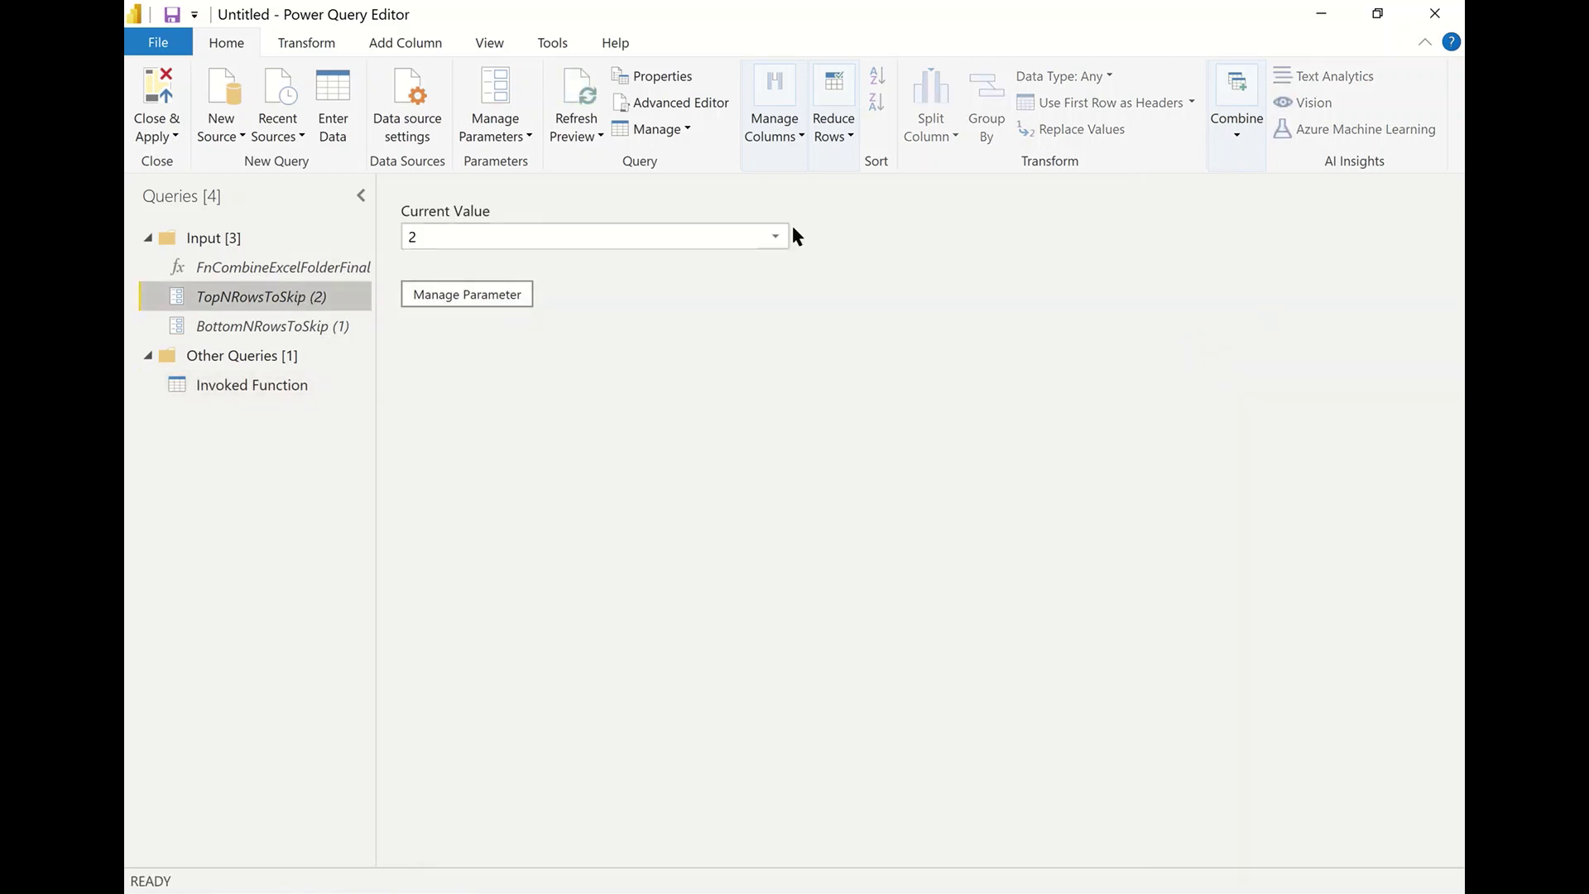
click(774, 237)
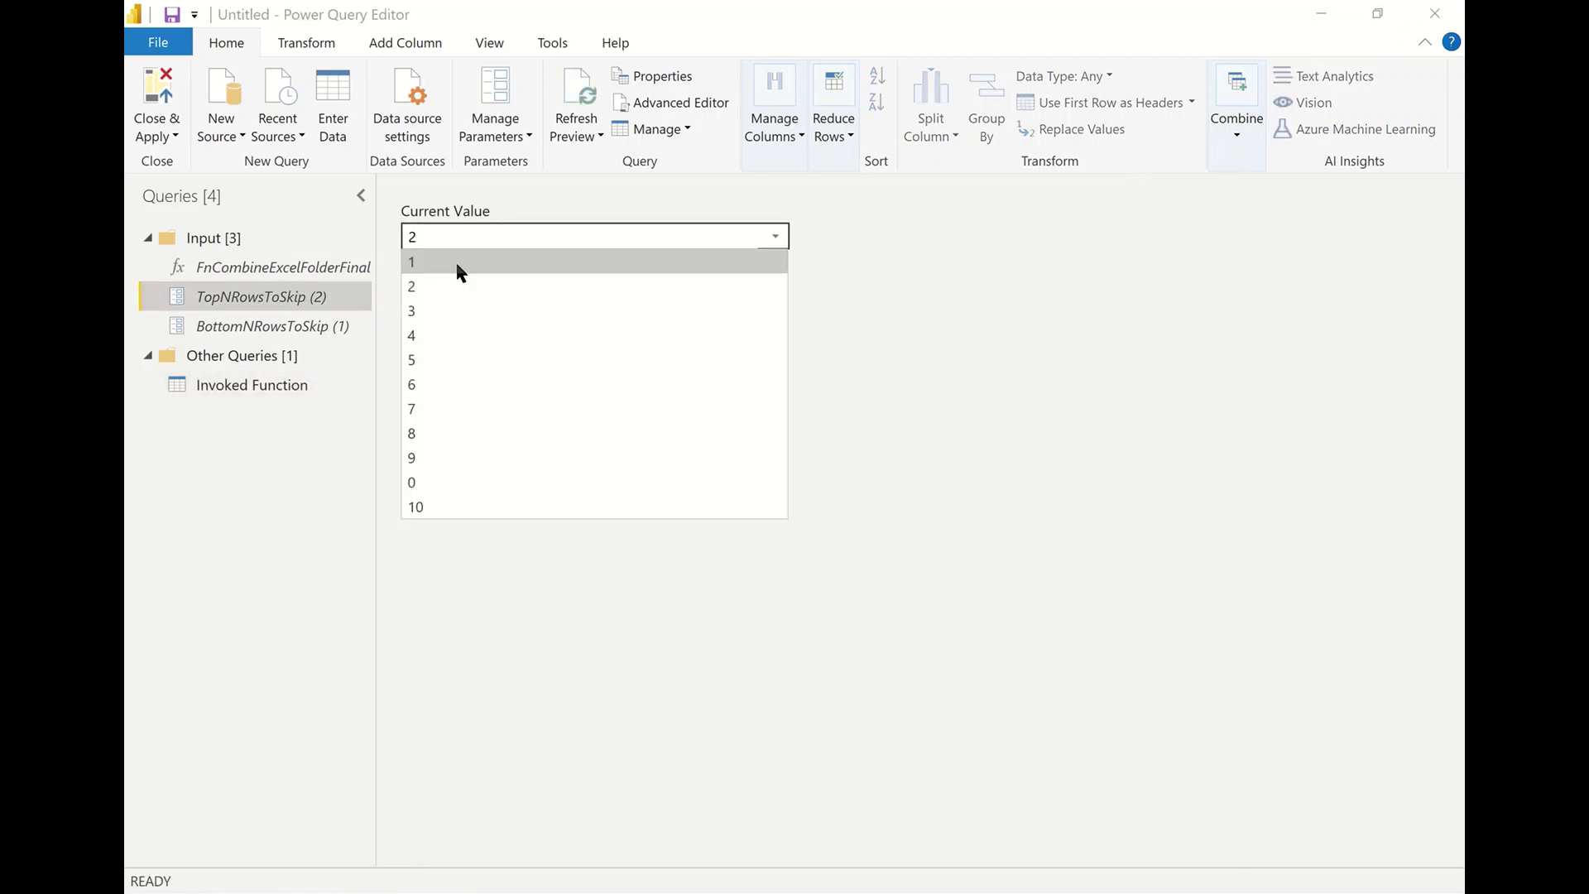
click(447, 490)
click(265, 325)
click(529, 241)
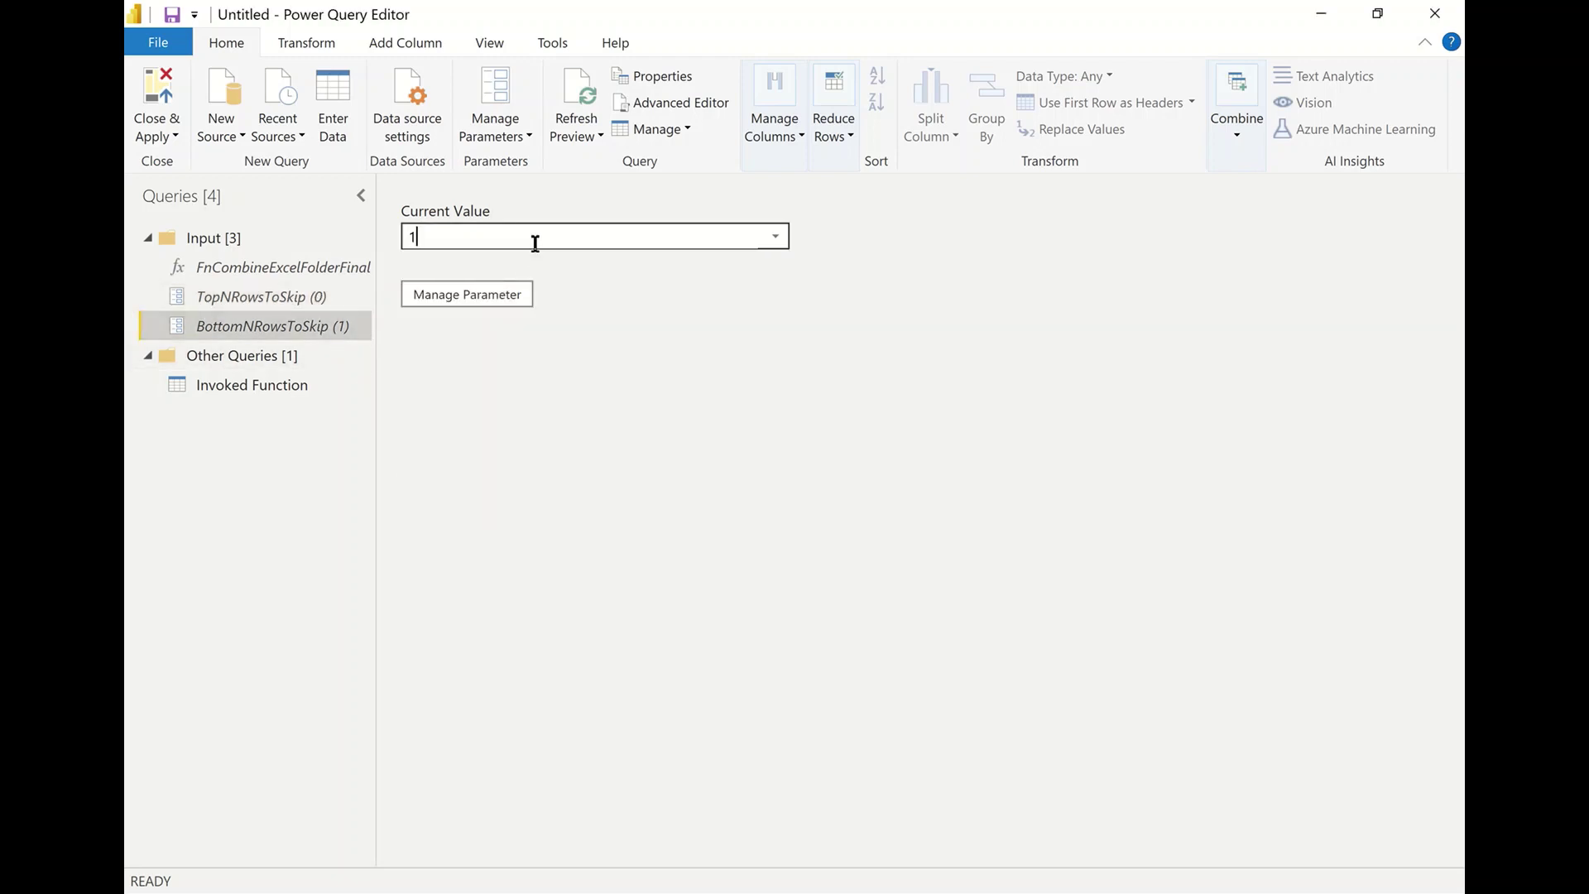
click(773, 237)
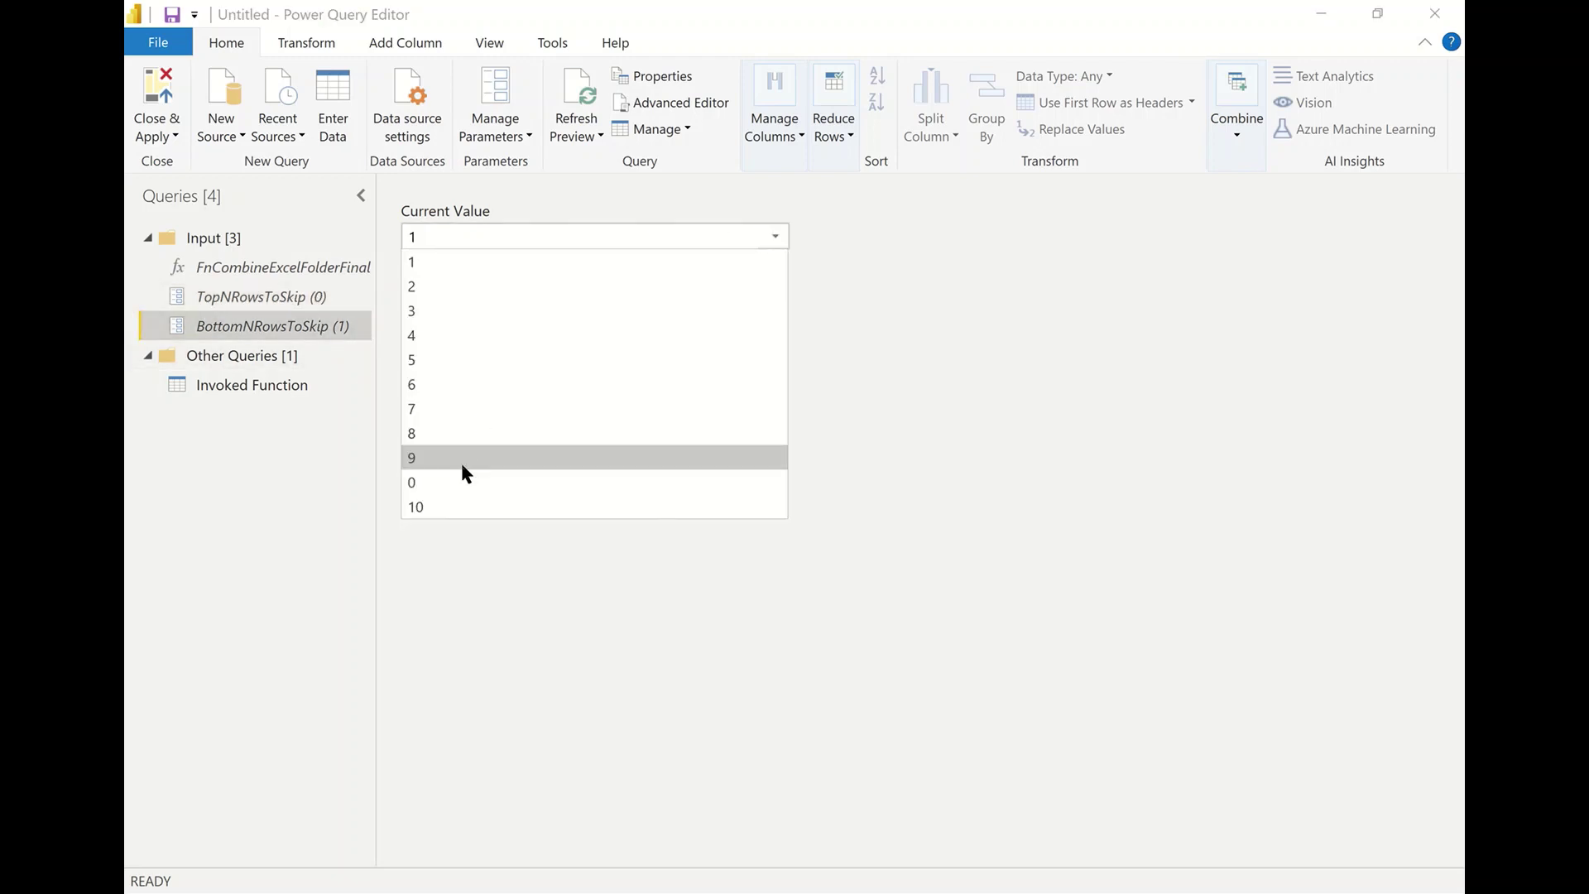
click(447, 484)
click(291, 389)
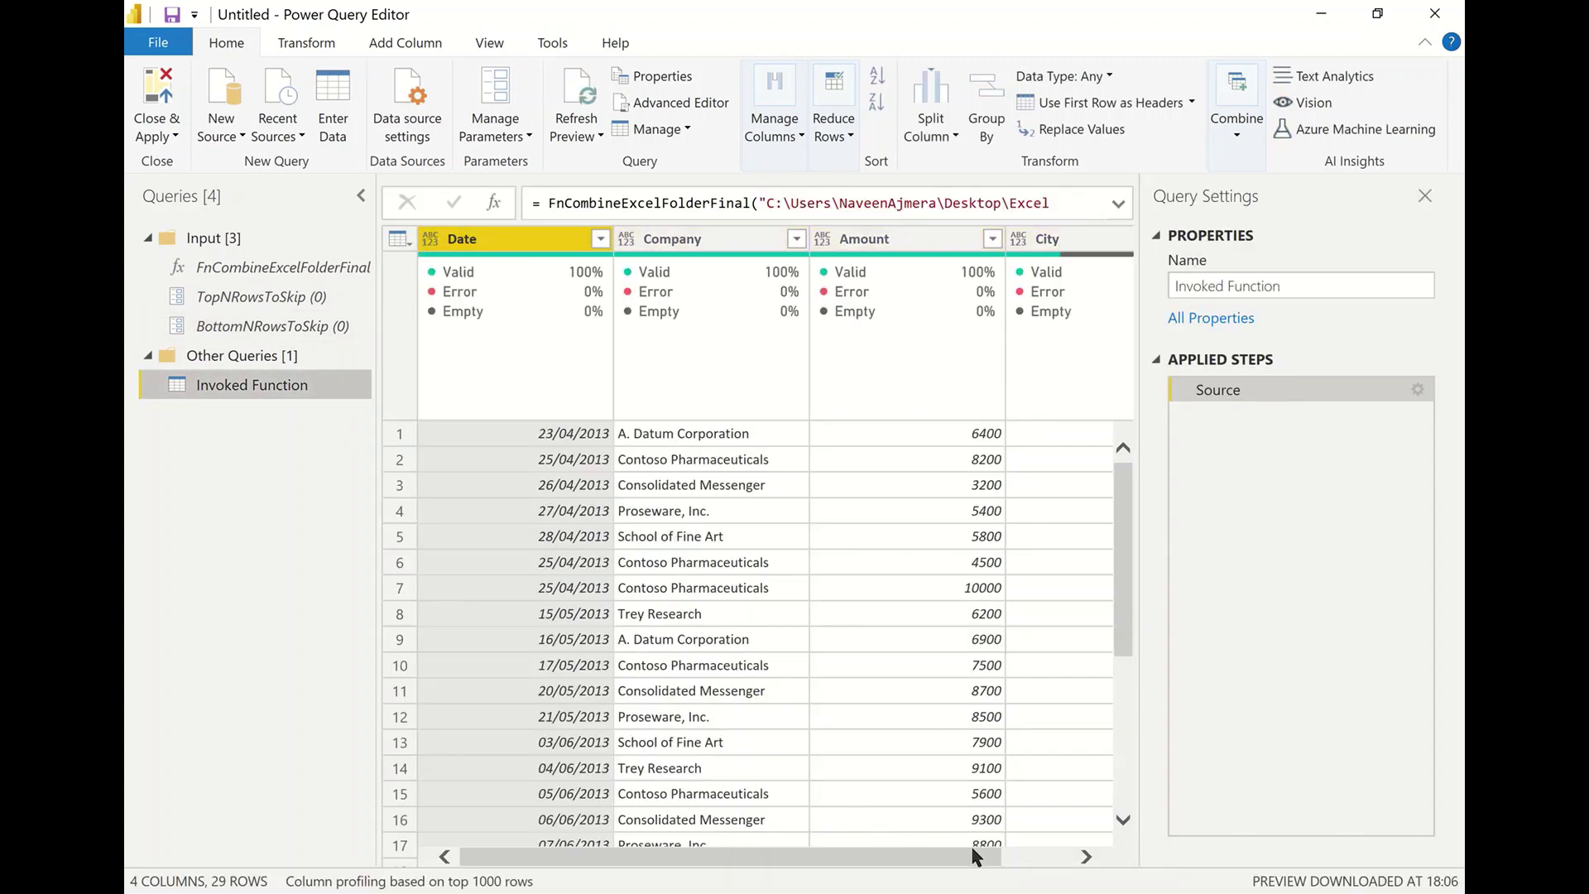
drag(972, 852, 860, 852)
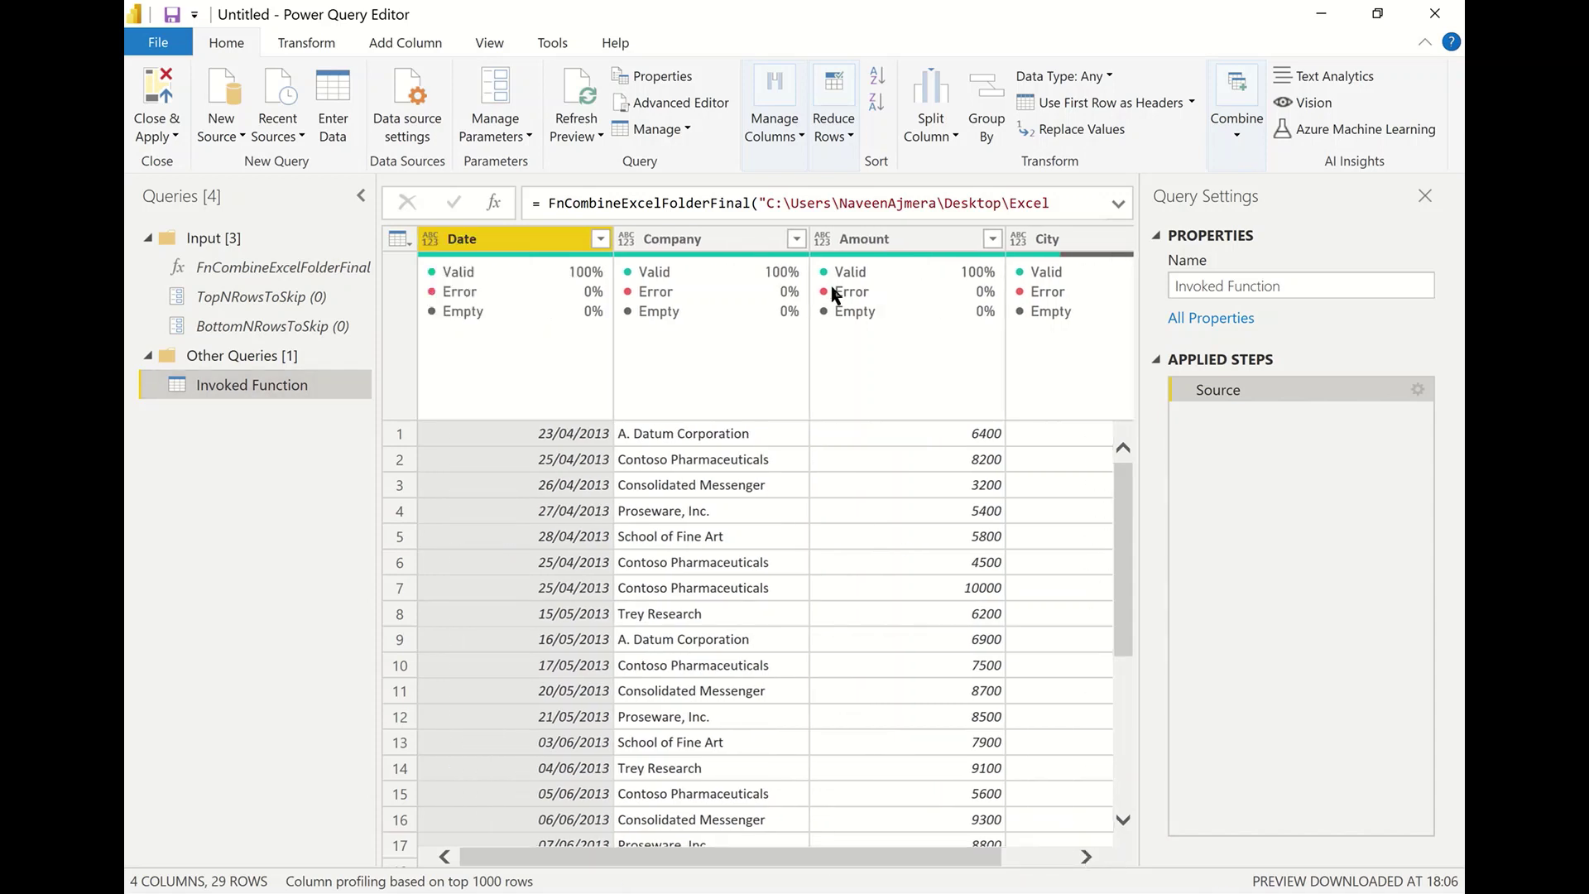